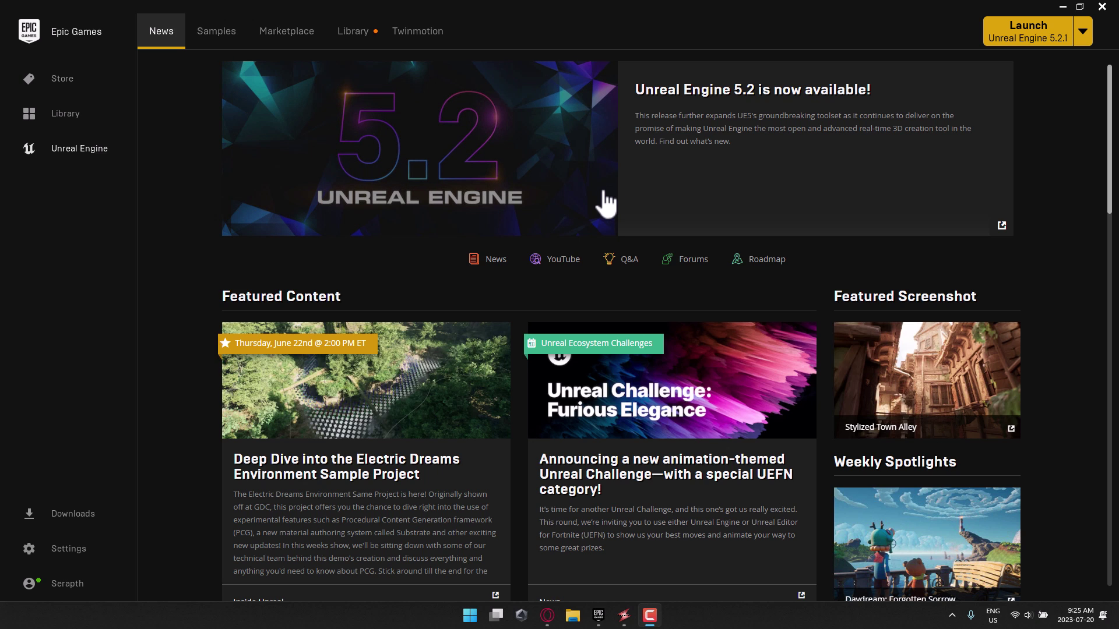
Visit the Epic Games Store, then go back to the Unreal Engine News page.
click(65, 84)
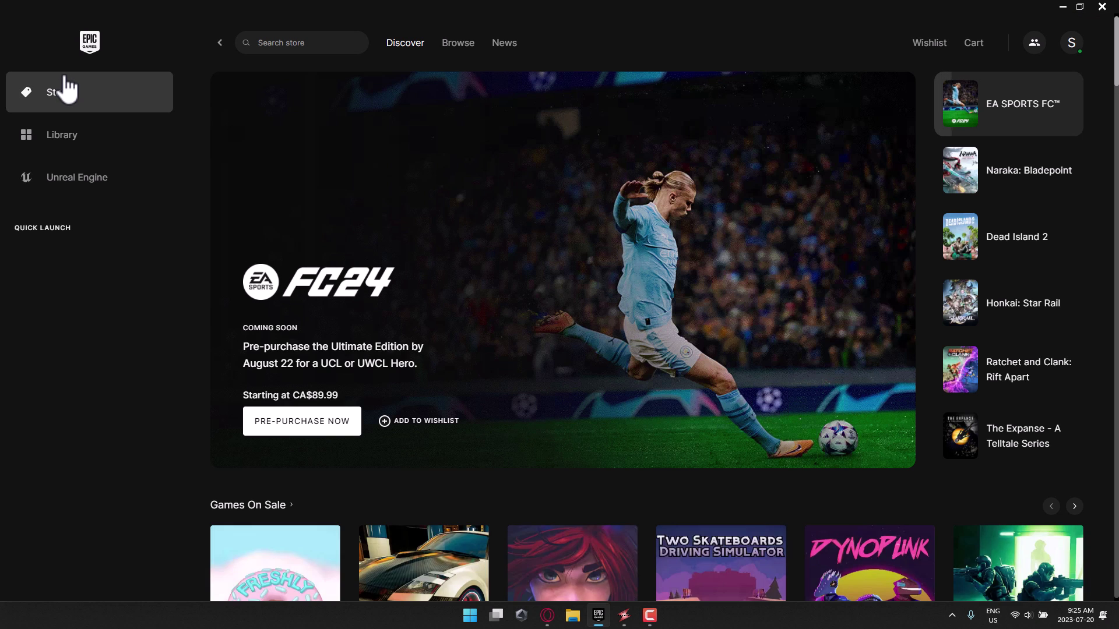
click(92, 185)
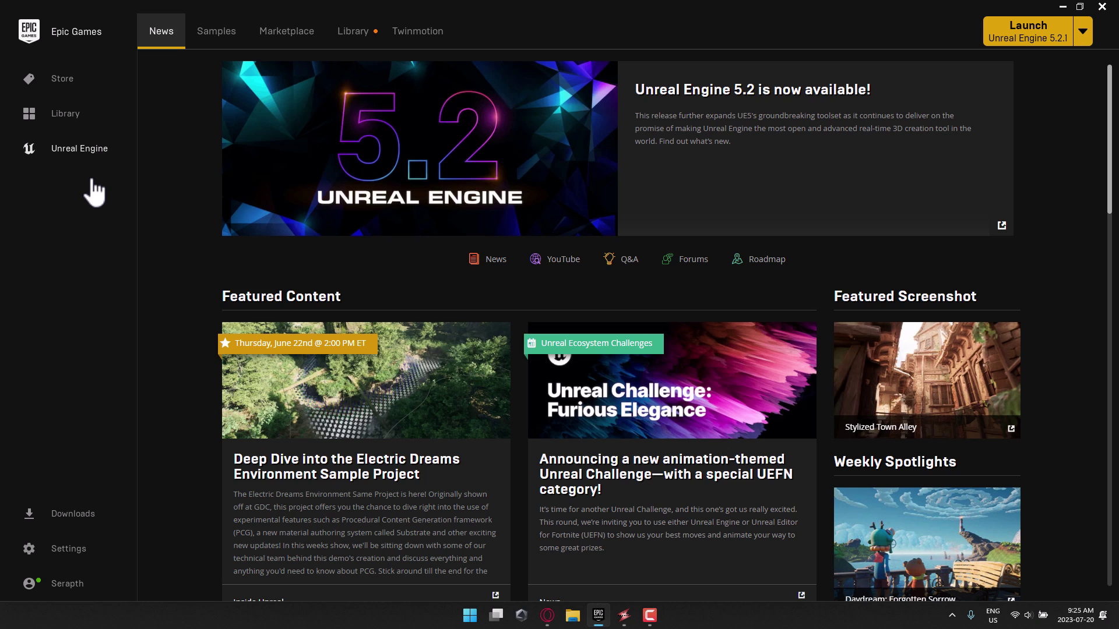
Open the Unreal Engine Library, scroll through its projects and vault, and open then close the Category filter.
click(363, 35)
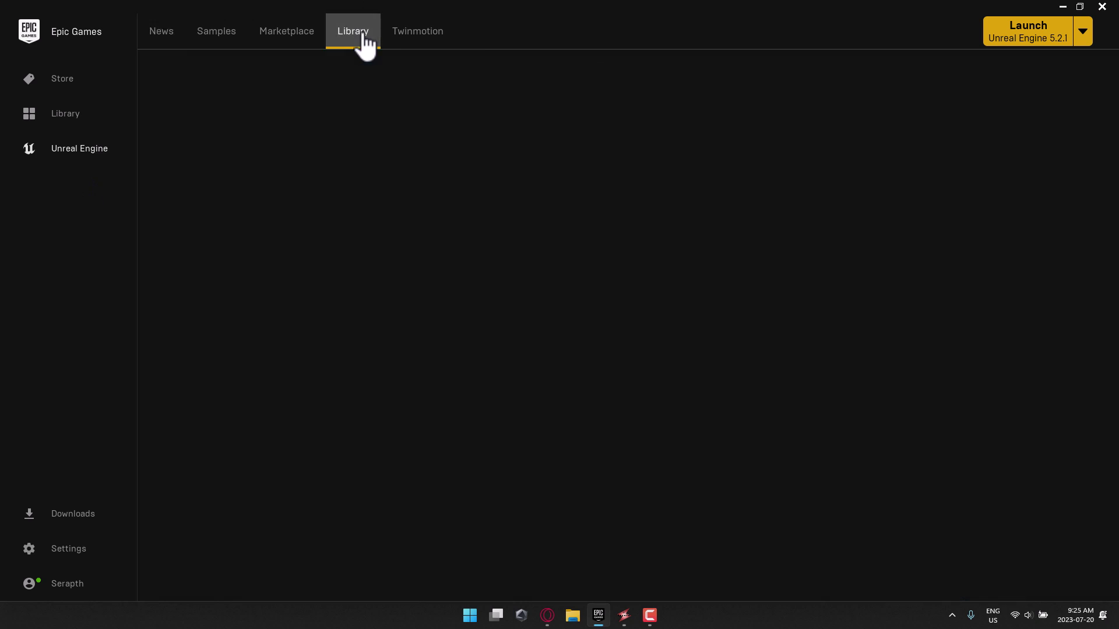
scroll(290, 477, down, 2)
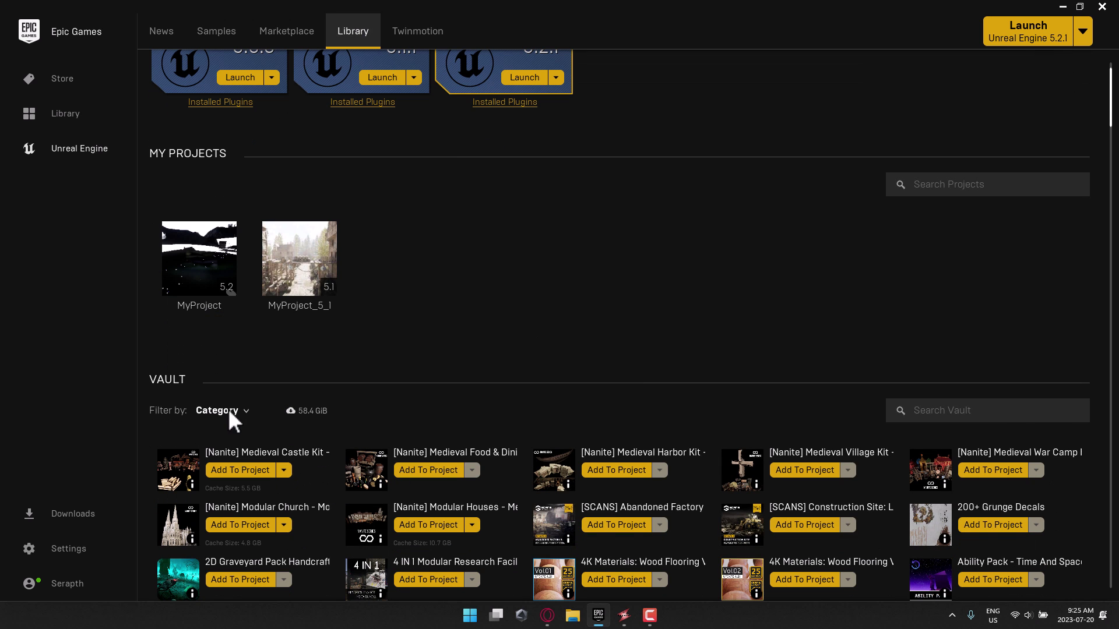
mouse_move(302, 411)
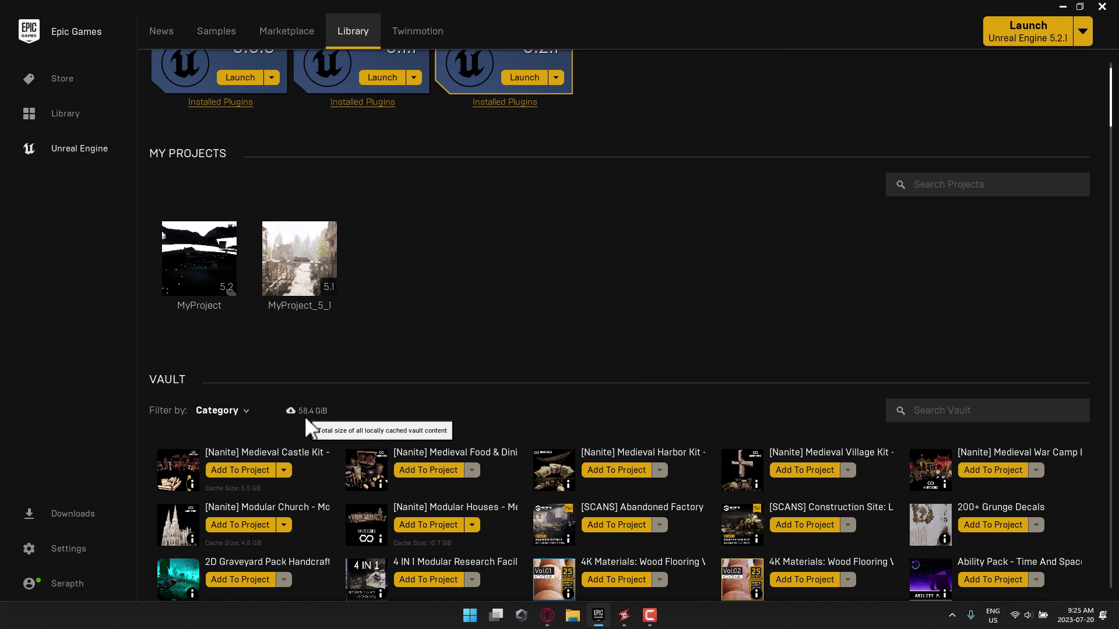
scroll(687, 520, down, 2)
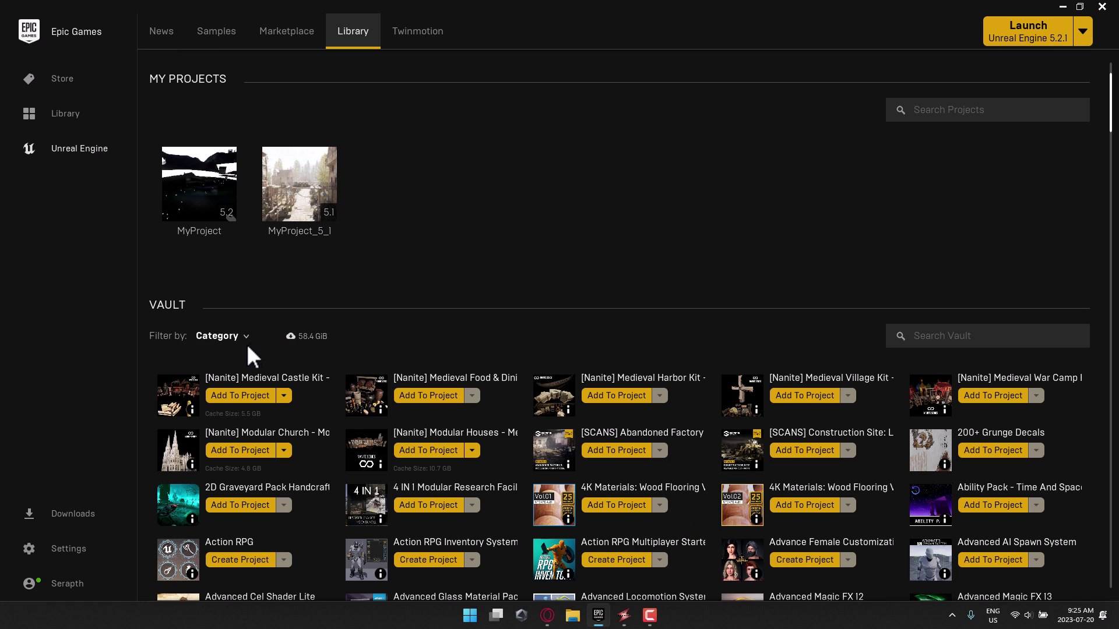
click(241, 344)
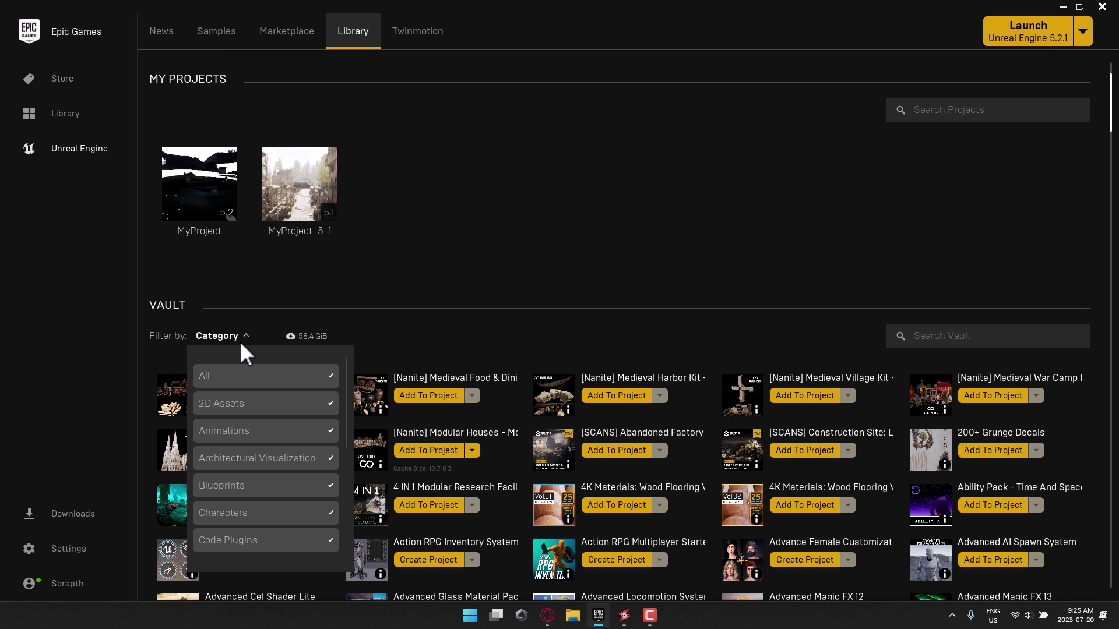
click(568, 342)
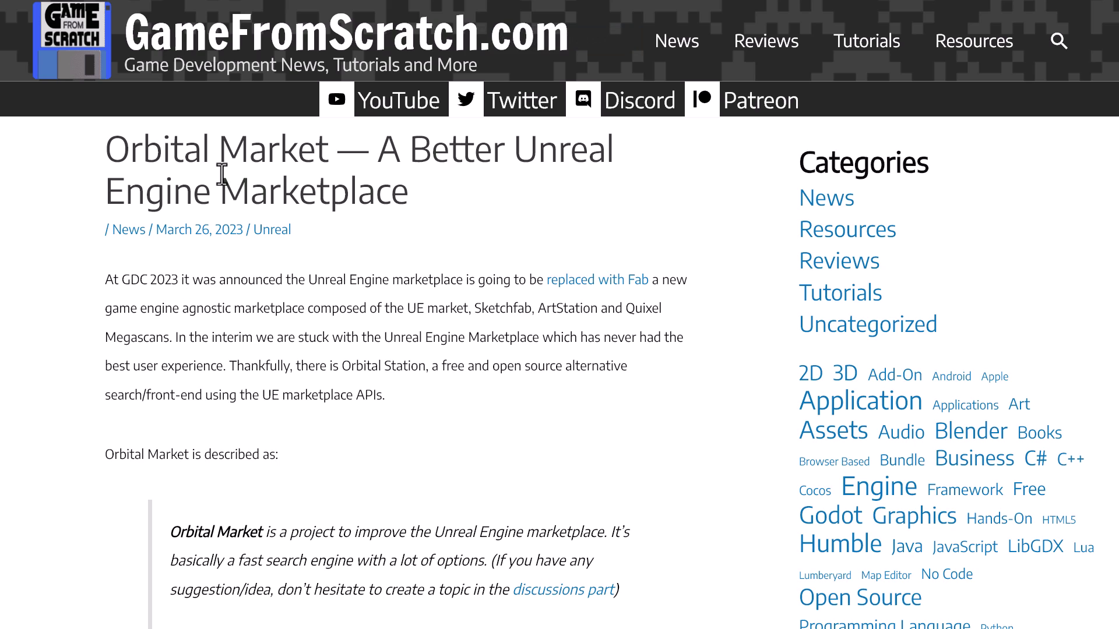
Skim the Orbital Market article down to its YouTube embed, then switch to the Asset Manager Studio tab.
drag(107, 149, 376, 153)
click(357, 325)
scroll(445, 315, down, 10)
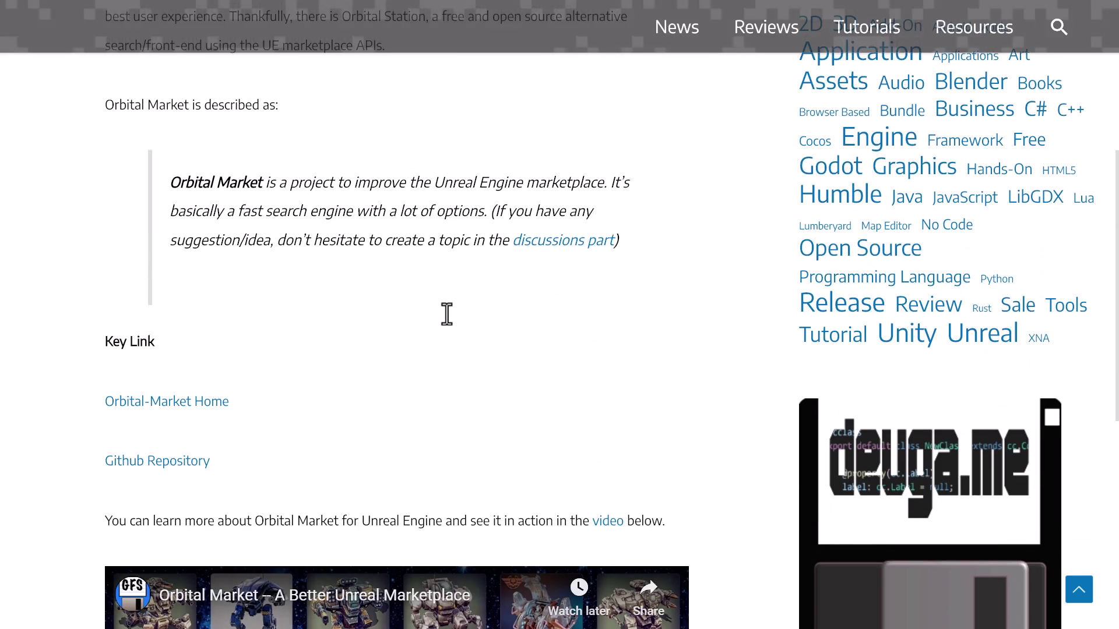
scroll(447, 312, down, 3)
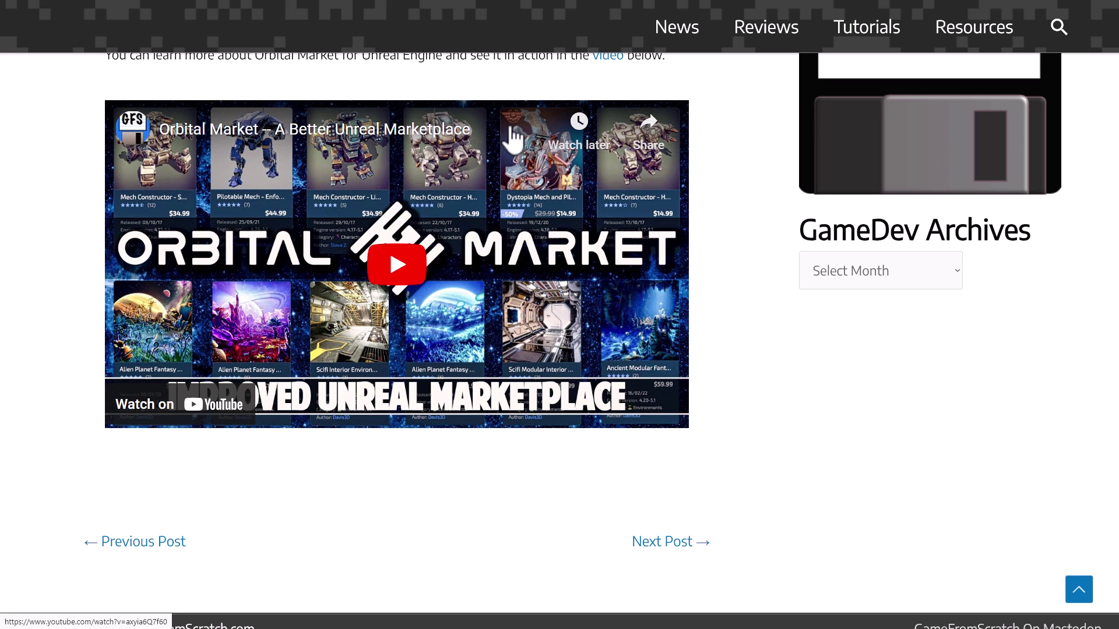
key(ctrl+Tab)
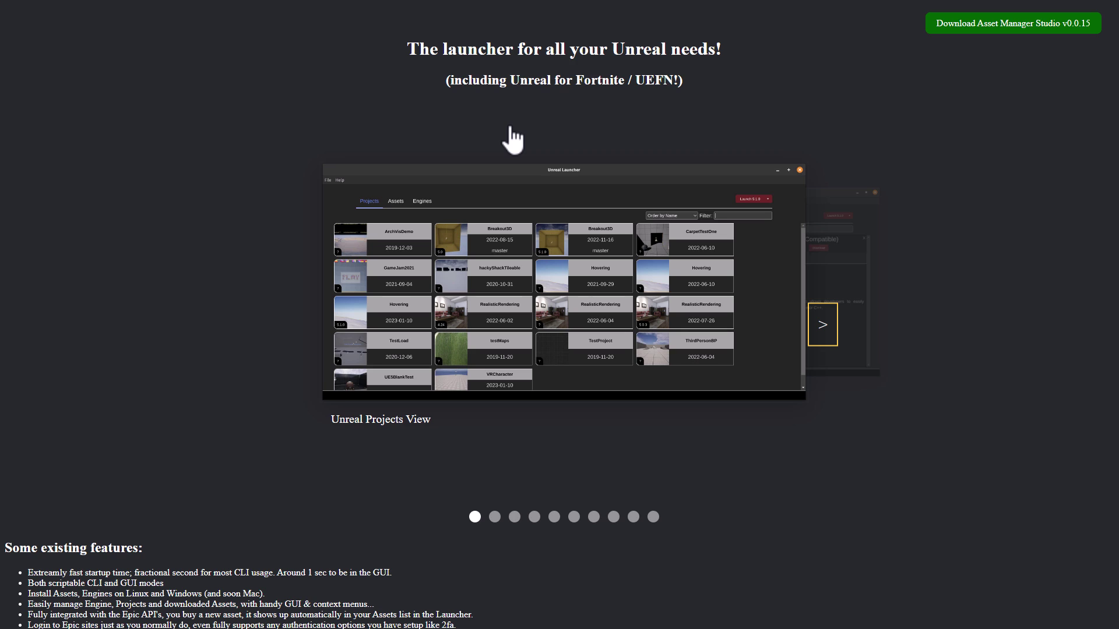
Zoom the site to 110%, scroll to the features list, then bring the Asset Manager Studio app forward.
key(ctrl+plus)
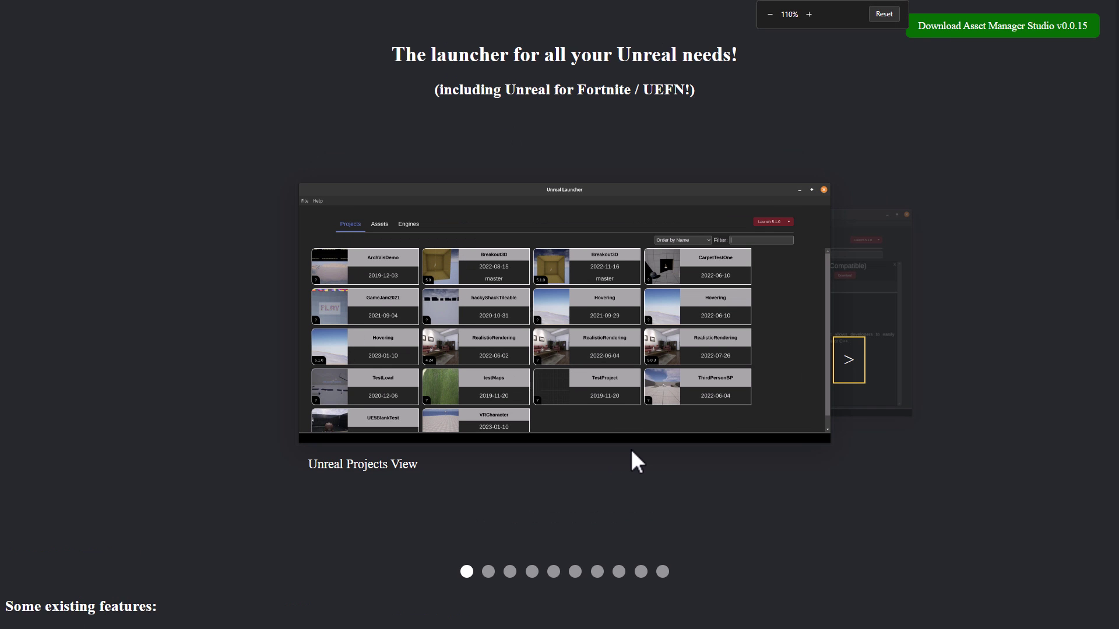
scroll(632, 449, down, 5)
scroll(631, 449, down, 2)
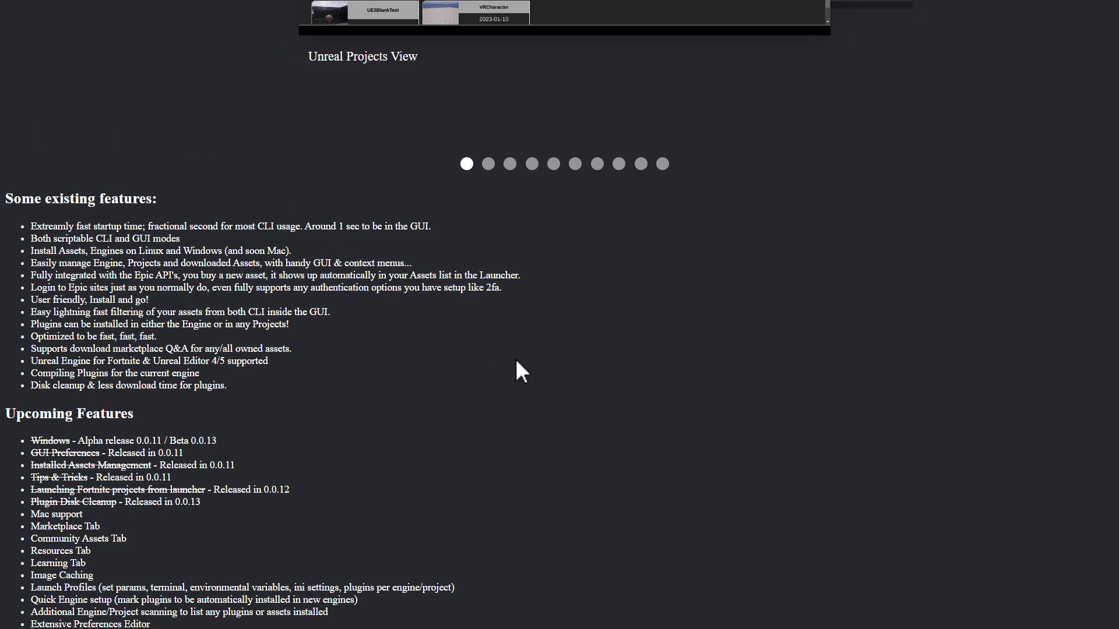
key(alt+Tab)
click(873, 318)
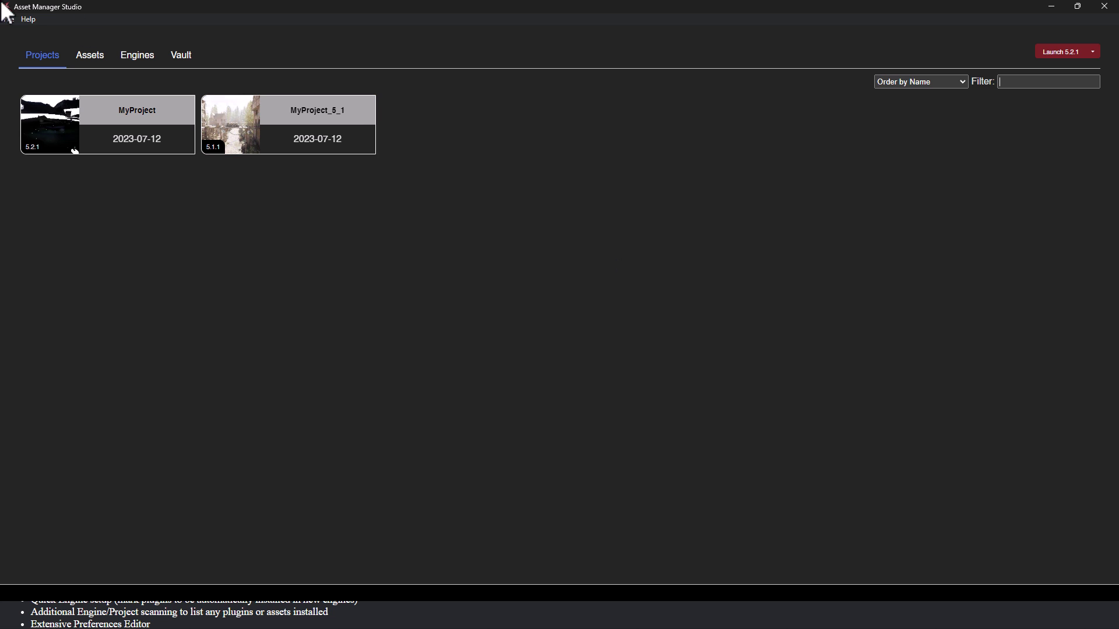
Browse the Assets, Engines and Vault tabs, then return to the Projects list.
click(99, 58)
click(143, 62)
click(179, 64)
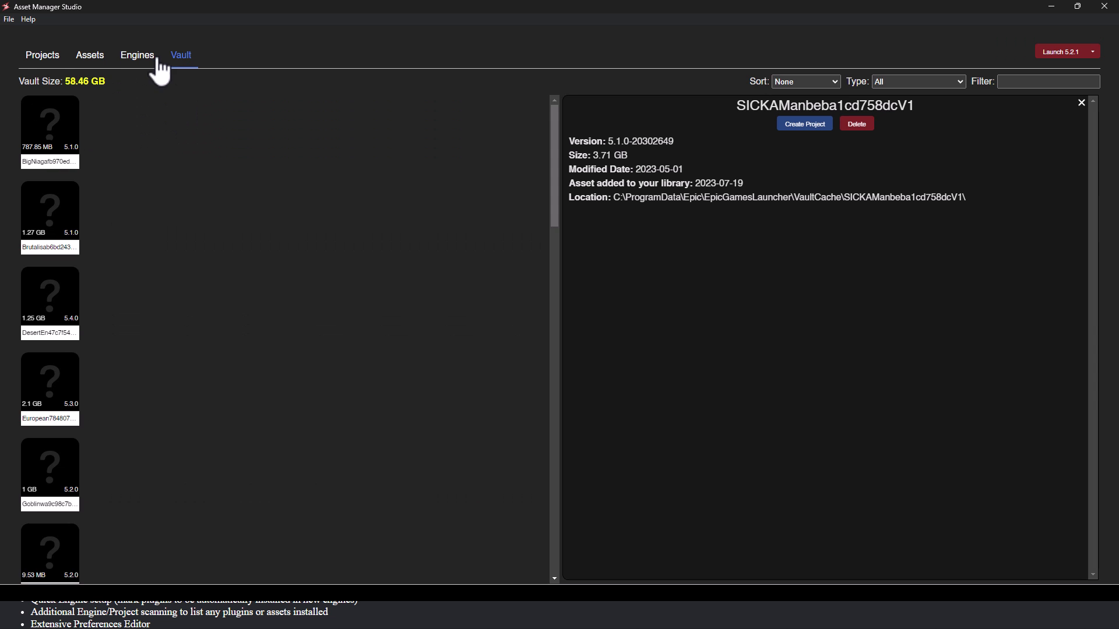
click(50, 63)
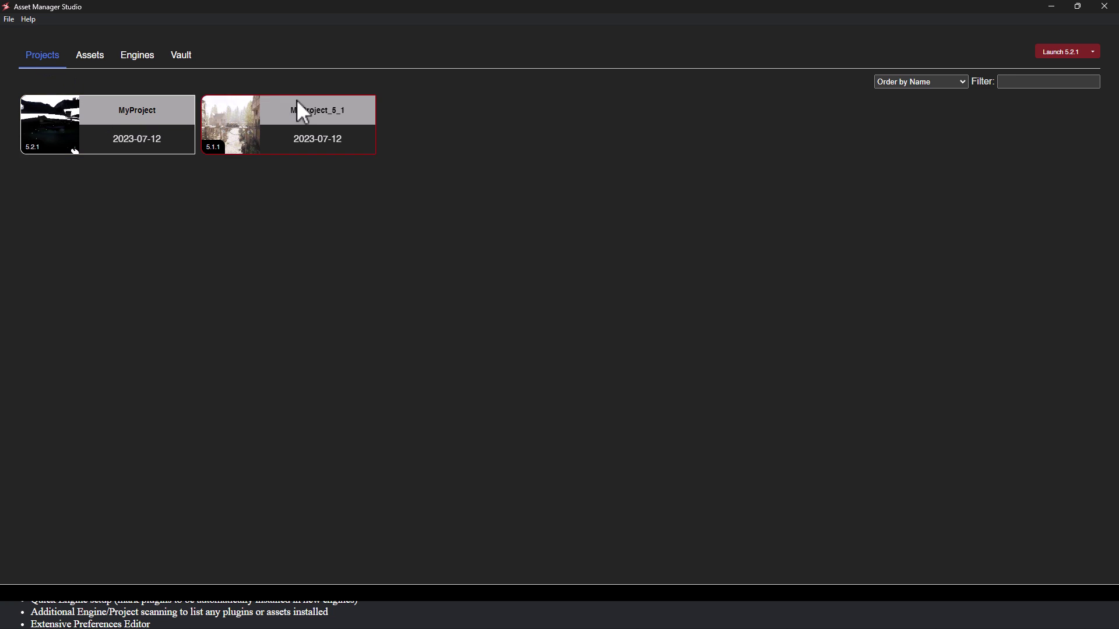
Check and dismiss MyProject_5_1's actions menu, then launch Unreal Engine 5.2.1.
right_click(311, 108)
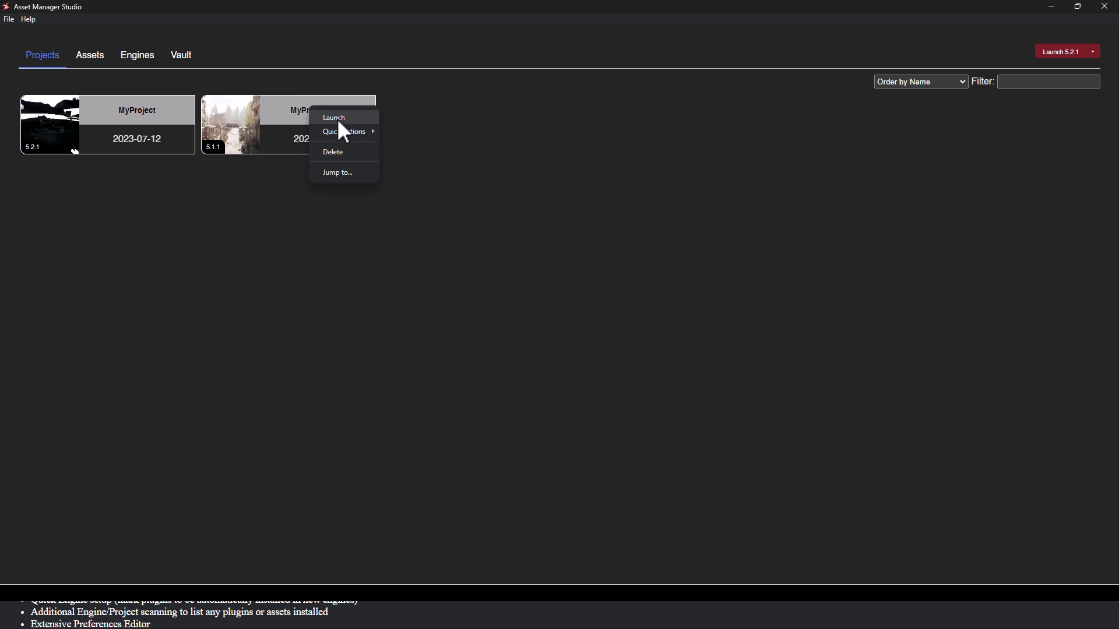
mouse_move(362, 138)
click(517, 298)
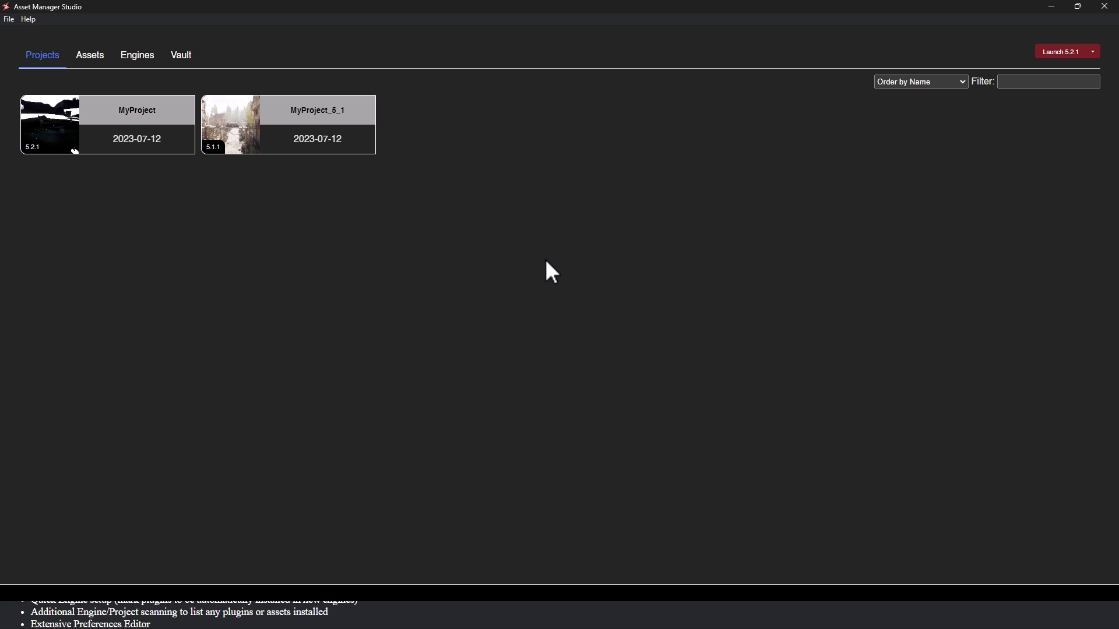
click(1057, 53)
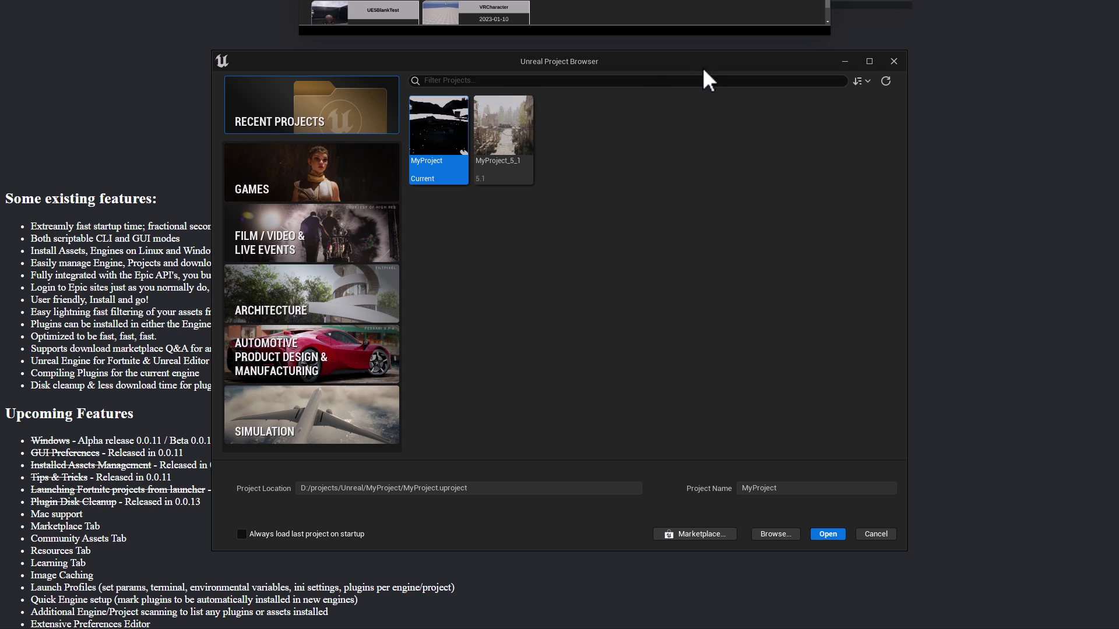
Maximize and then close the Unreal Project Browser without opening a project.
double_click(669, 61)
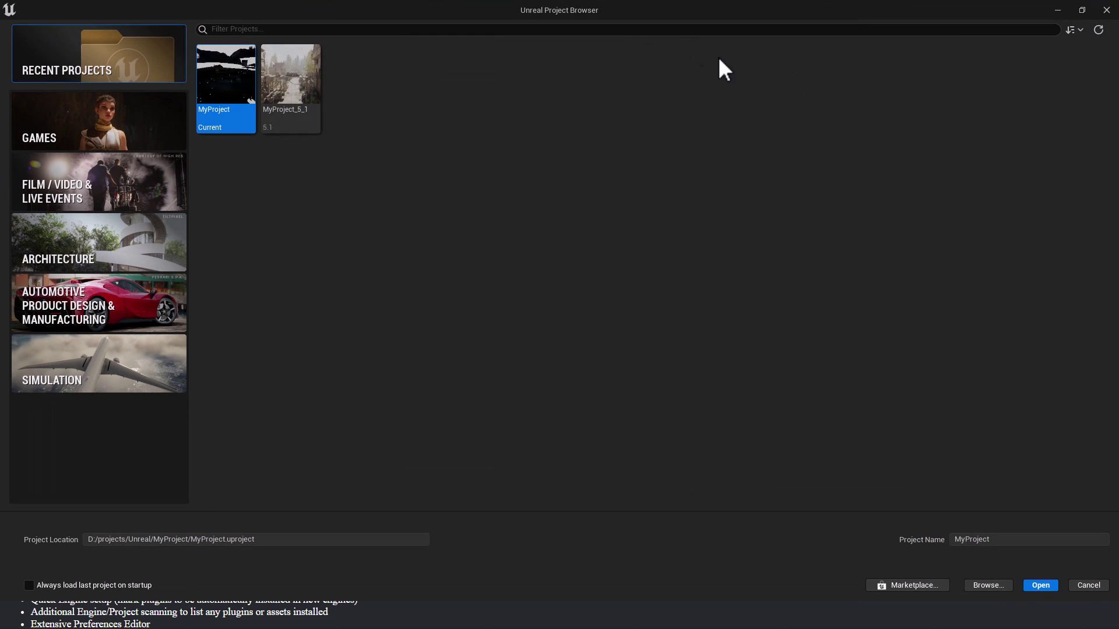
click(1106, 10)
key(alt+Tab)
key(alt+Tab)
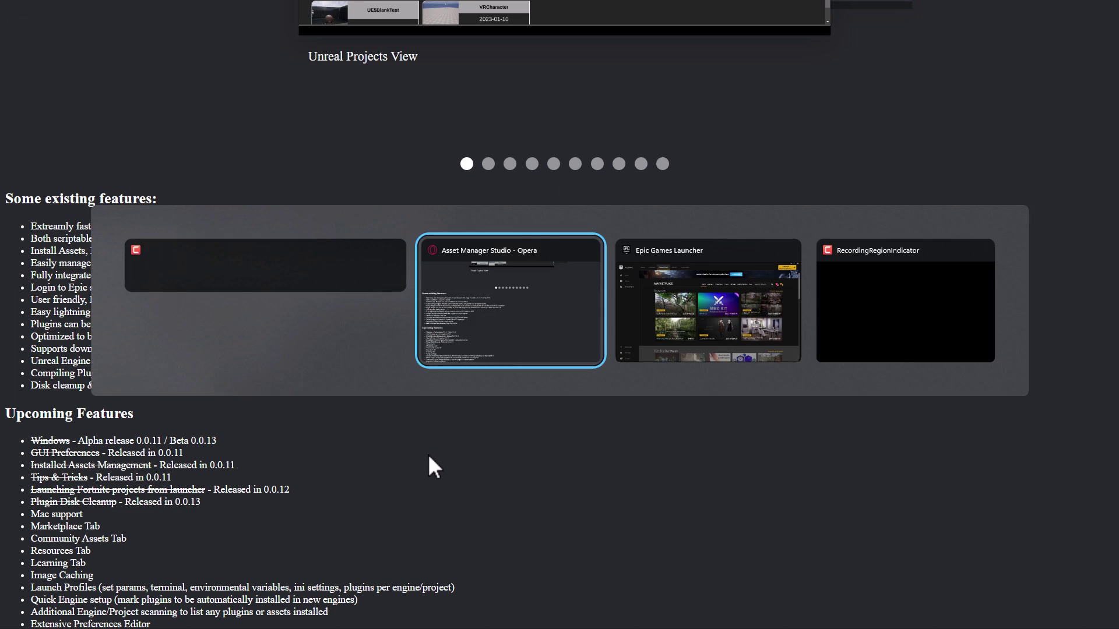
key(alt+Tab)
key(alt+Tab)
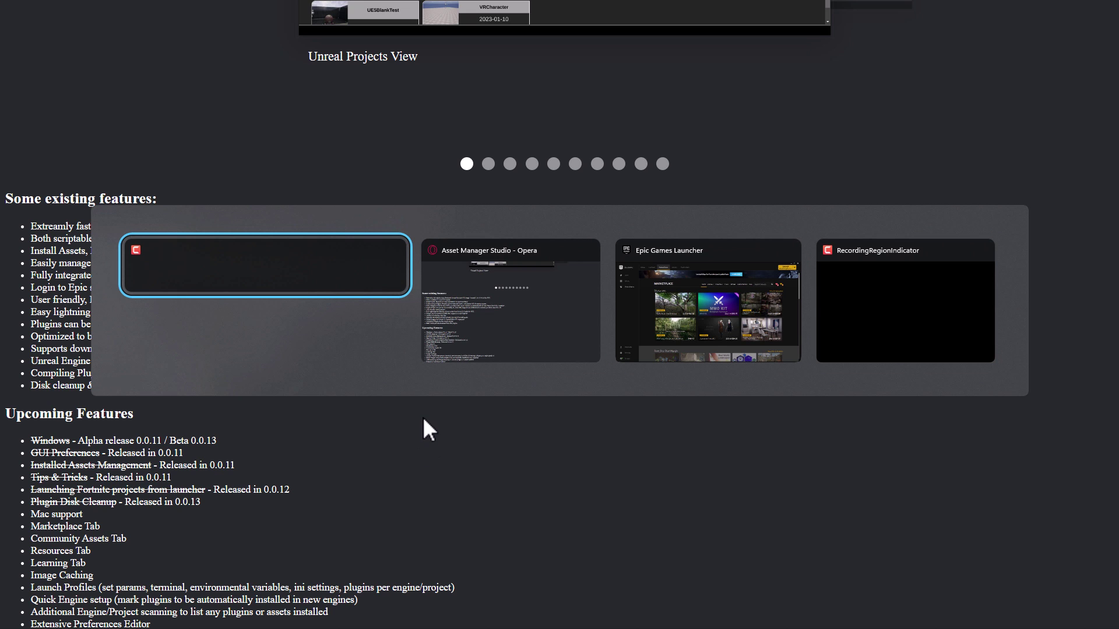
Start asset-manager-studio again from the Start menu's All apps list.
key(super)
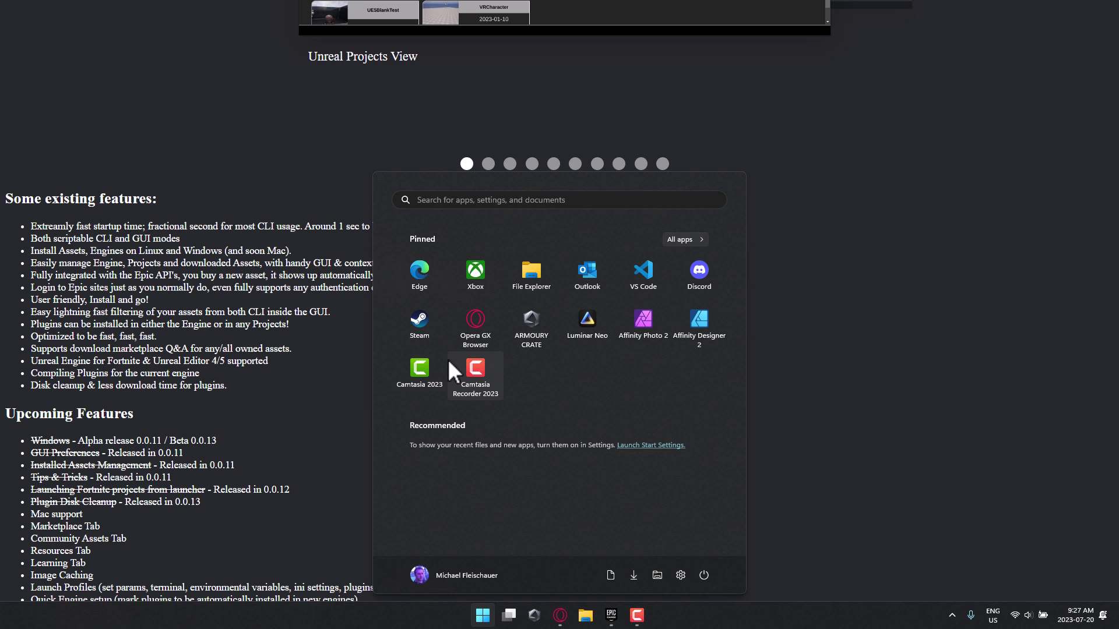
click(680, 240)
scroll(558, 419, down, 3)
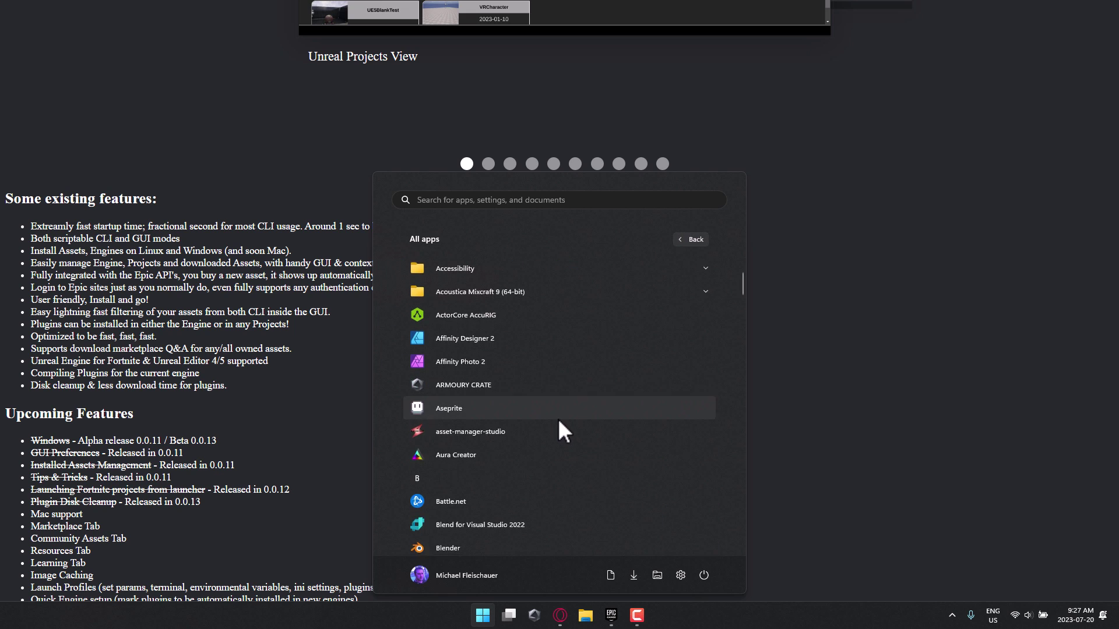
click(477, 388)
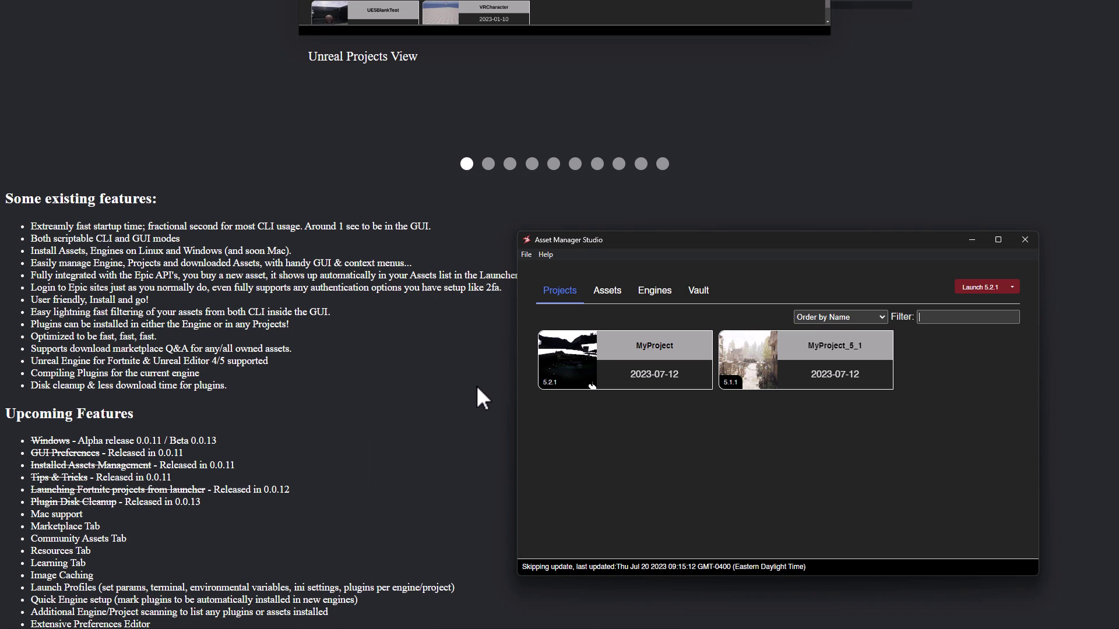
Maximize the window, open MyProject_5_1's folder under D:\projects\Unreal via Jump to..., then close Explorer.
double_click(688, 242)
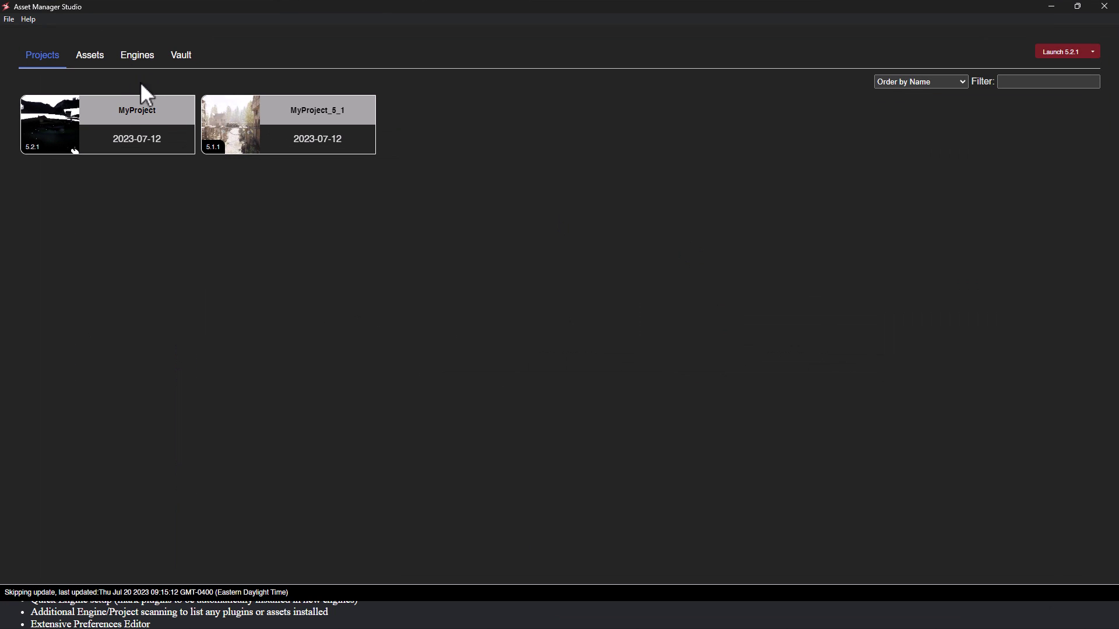
right_click(263, 131)
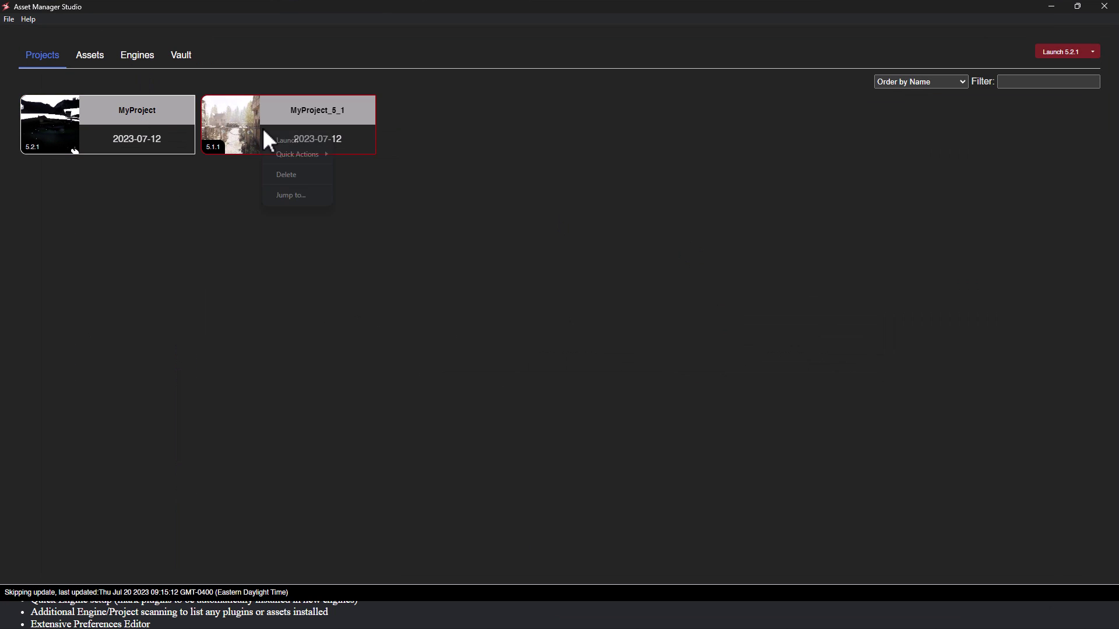
click(305, 196)
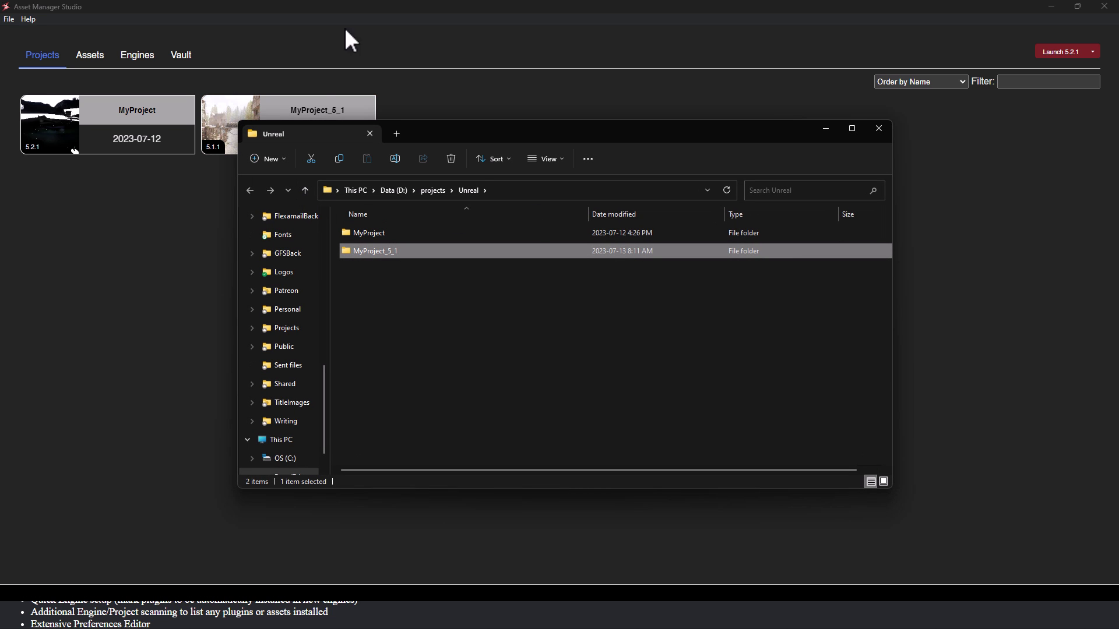
click(886, 131)
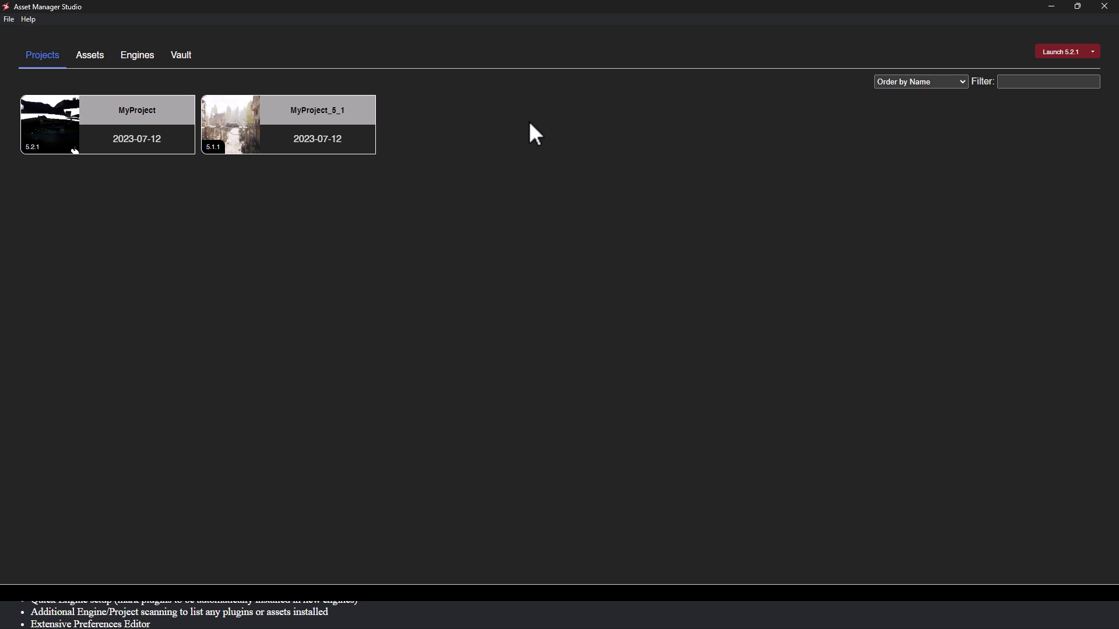
Show the Assets grid, compare it with the Epic launcher's Vault list, and open the Sort choices.
click(91, 57)
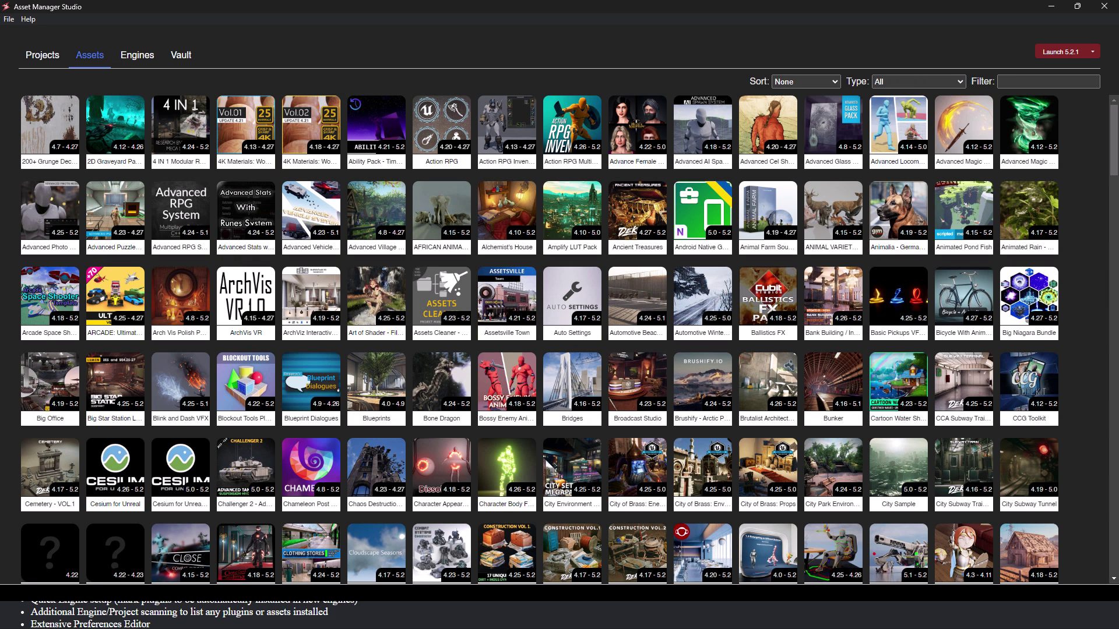
key(alt+Tab)
scroll(704, 449, down, 3)
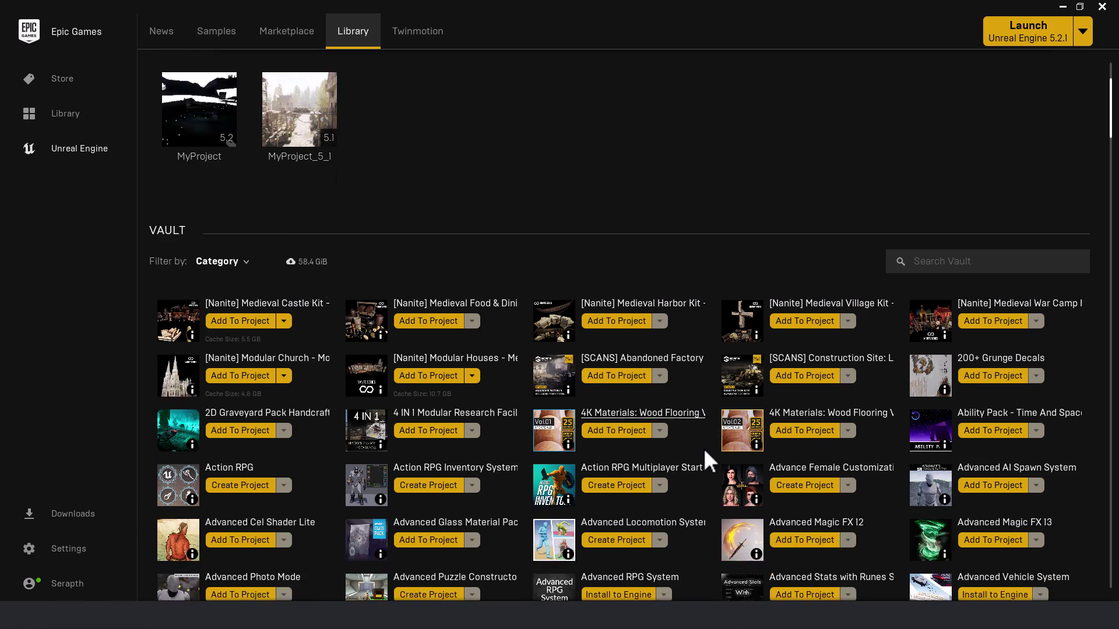
scroll(704, 448, down, 15)
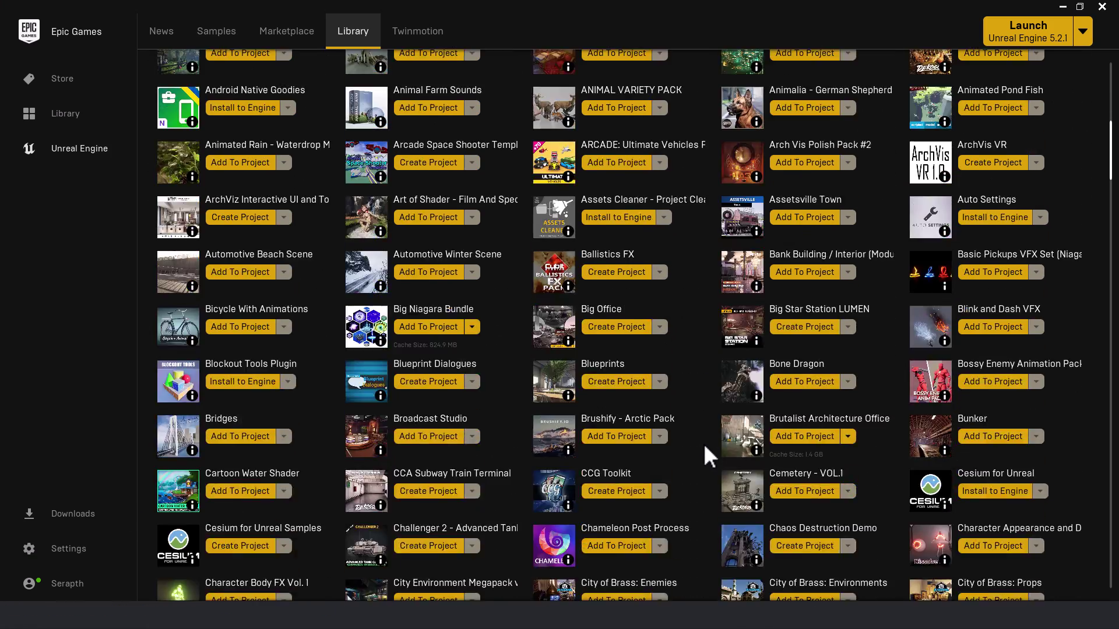
scroll(704, 443, down, 8)
key(alt+Tab)
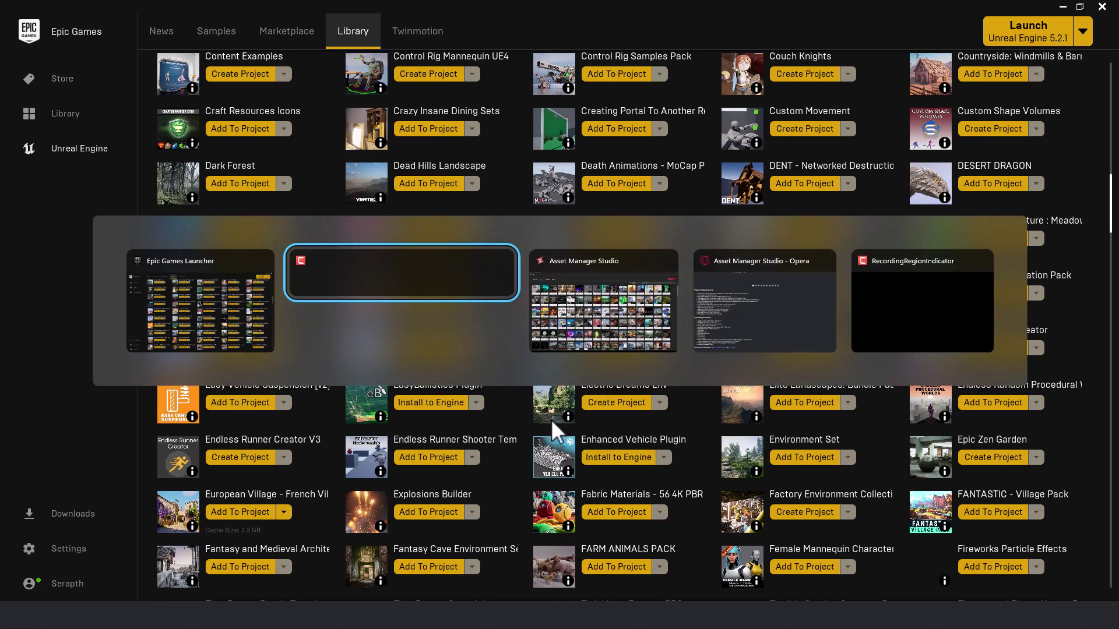
key(alt+Tab)
scroll(715, 332, down, 15)
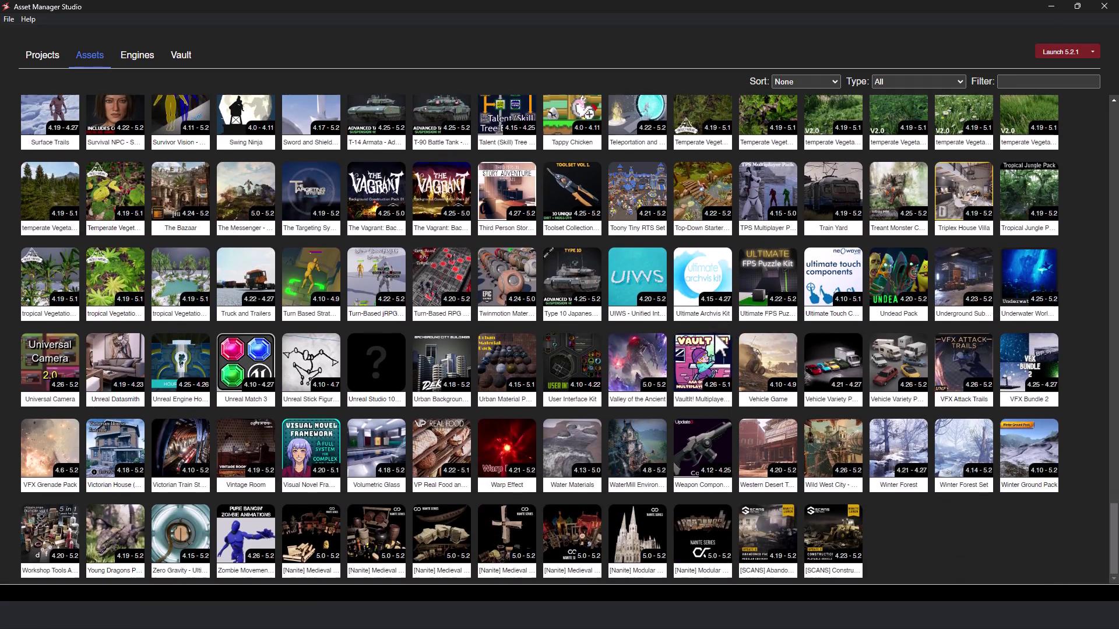
click(834, 79)
Sort the assets by Date Modified, then Recently Added, and filter the Type to Megascans.
click(815, 113)
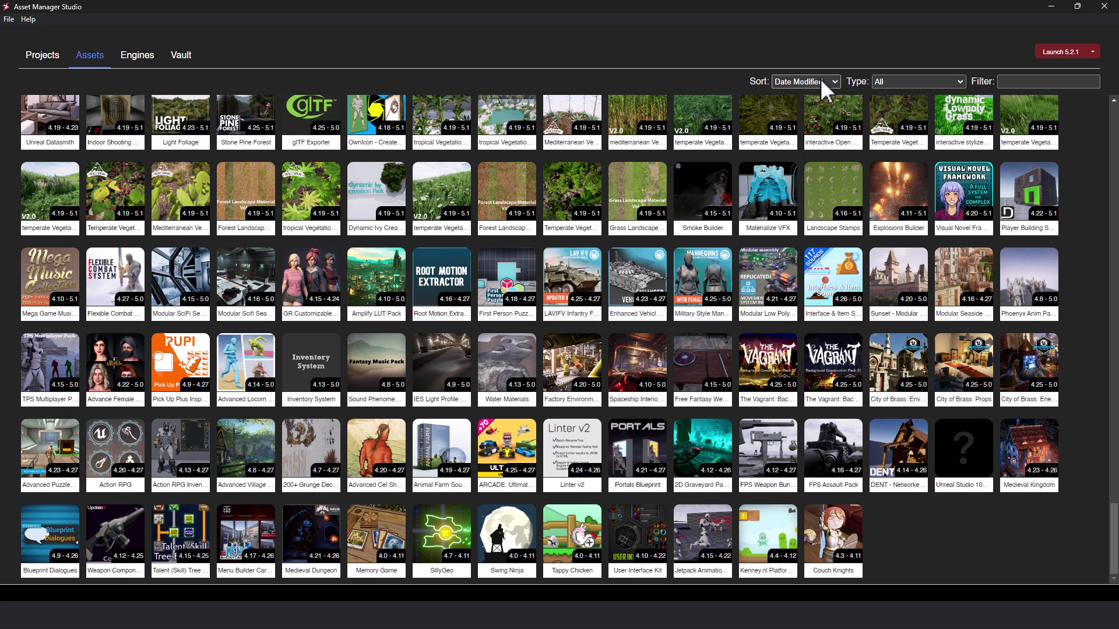
click(820, 80)
click(805, 119)
click(928, 80)
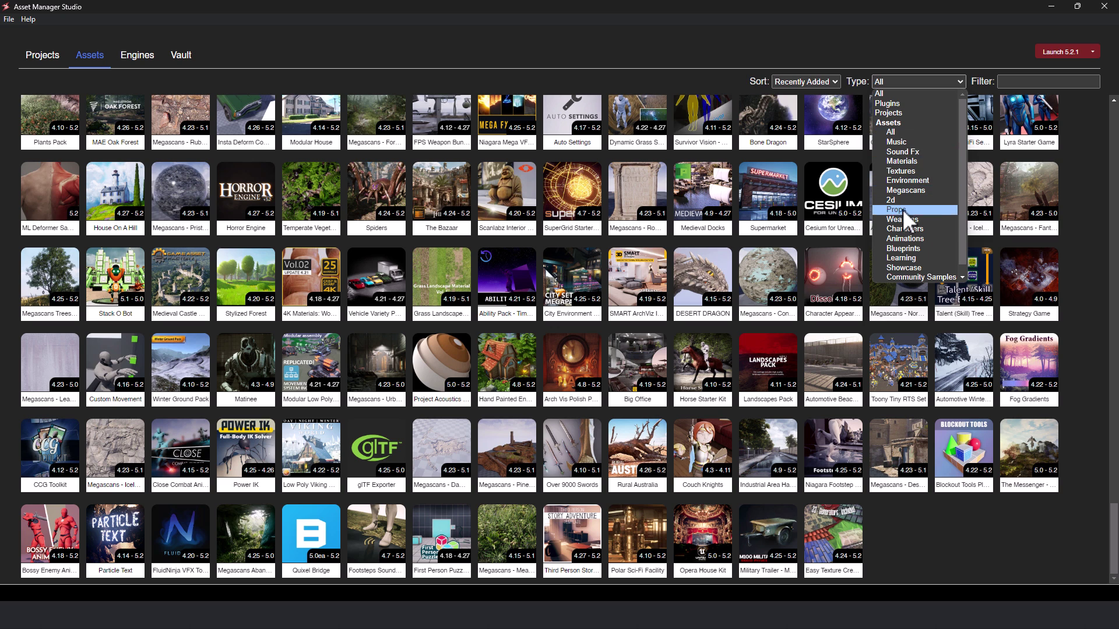
click(909, 189)
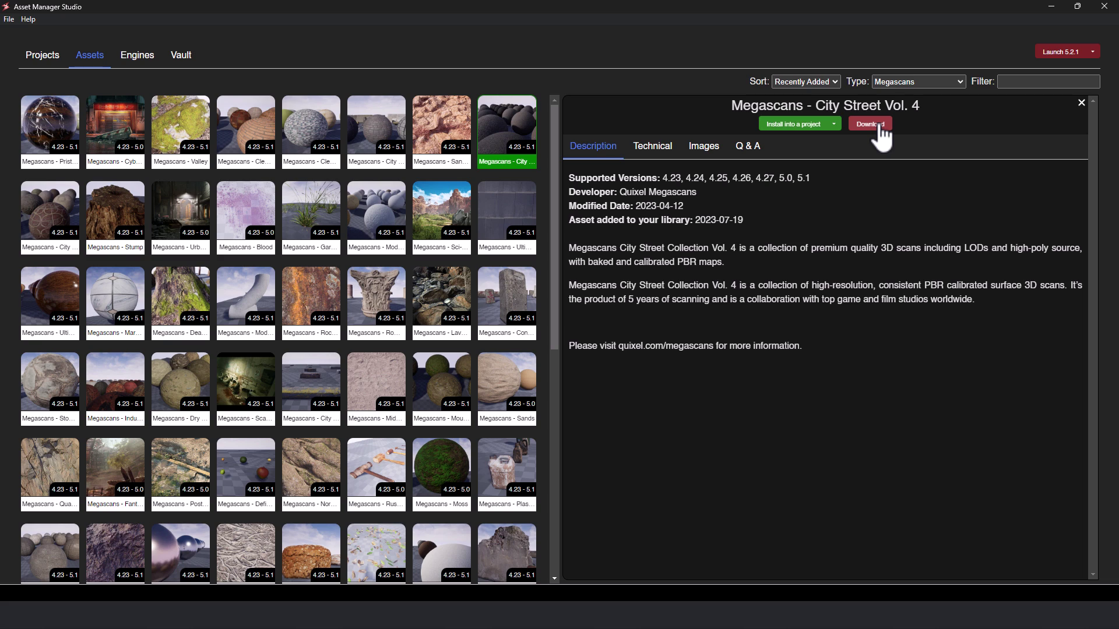
Check the 5.2.1 engine's actions and installable versions, cancel the install, and open the Vault.
click(141, 68)
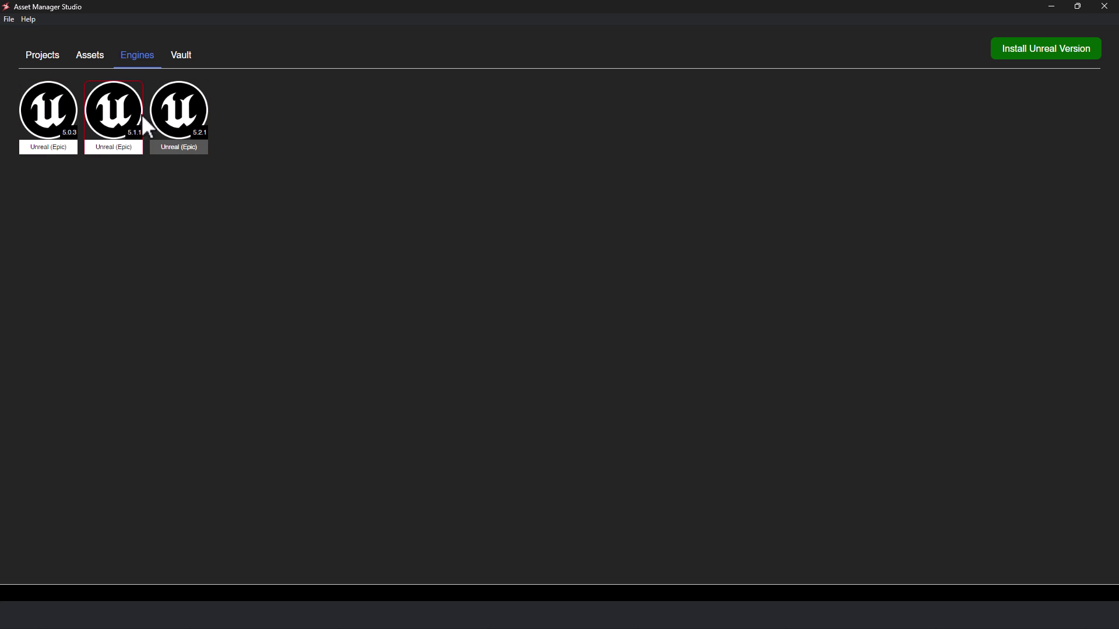
right_click(172, 114)
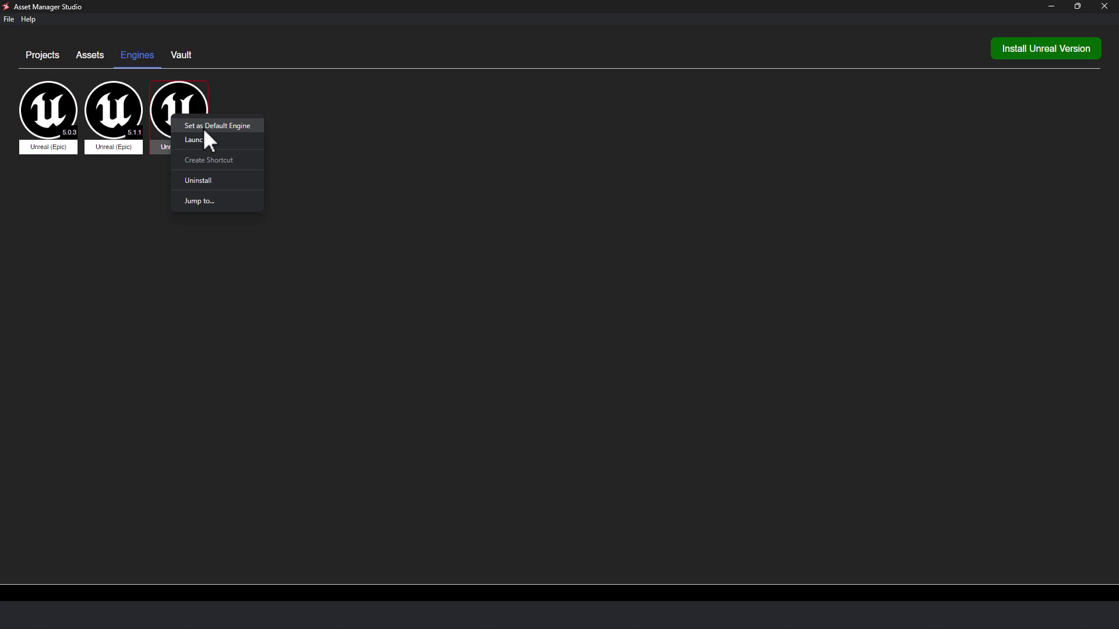
click(1086, 58)
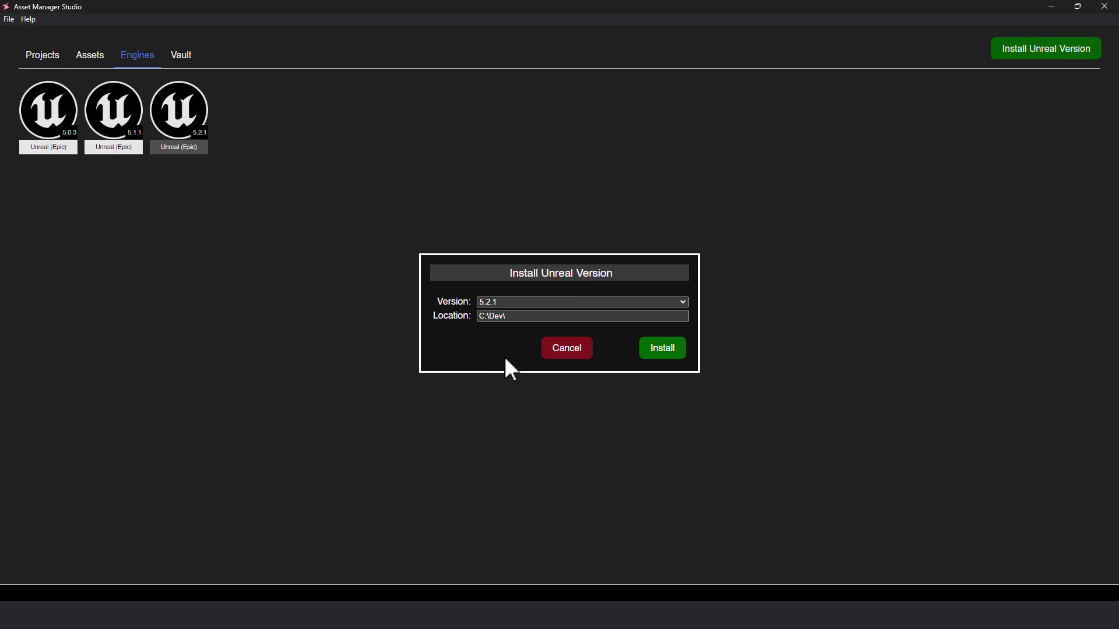
click(533, 302)
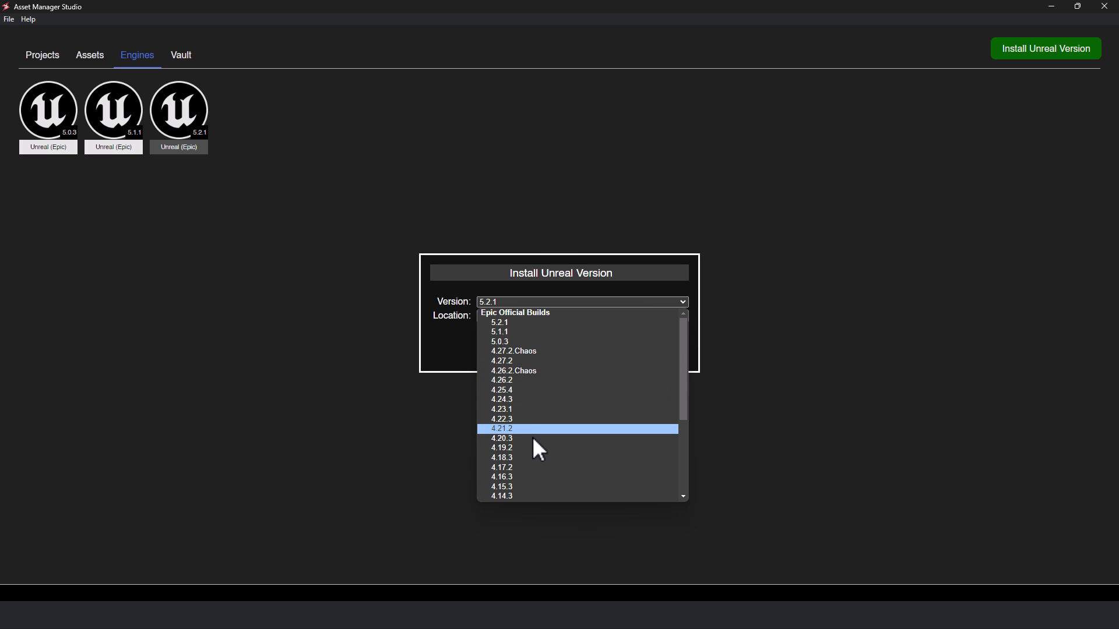
click(795, 418)
click(568, 349)
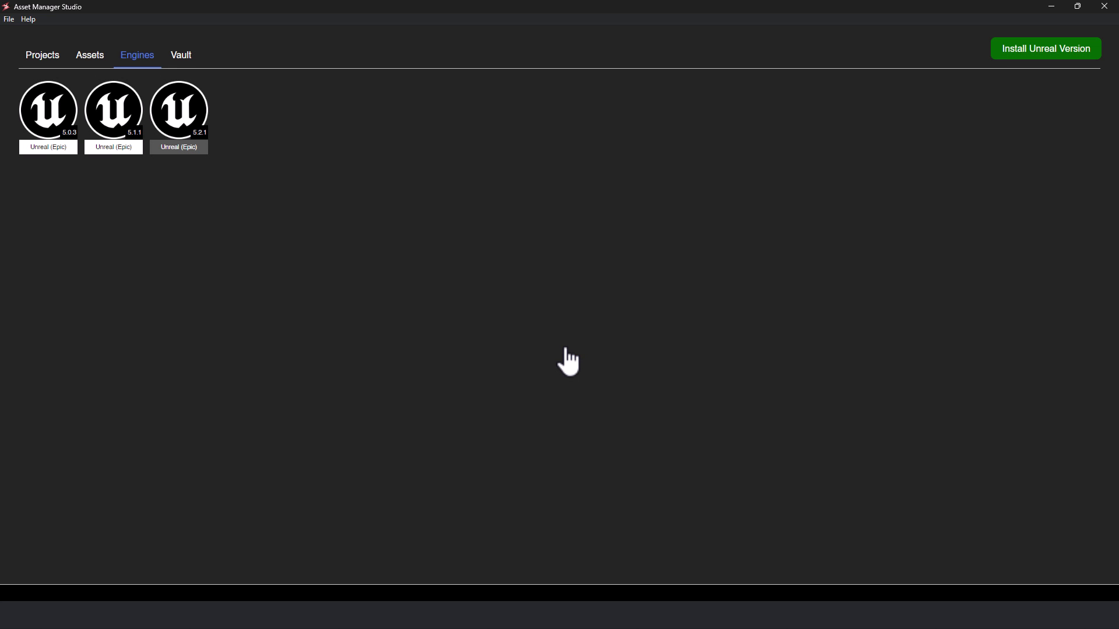
click(180, 53)
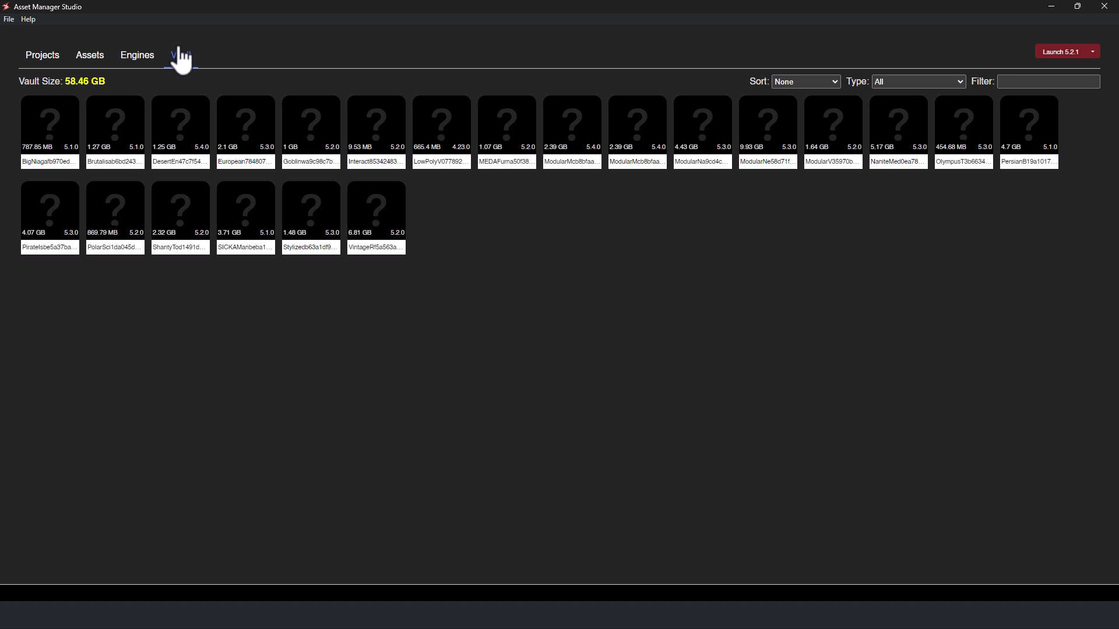
View details of BigNiagafb970ed92a8eV2, ModularNe58d71f688e2V1, Stylizedb63a1df96f9eV1, VintageRf5a563ae98bcV1 and Brutalisab6bd243deacV2 in turn.
click(65, 129)
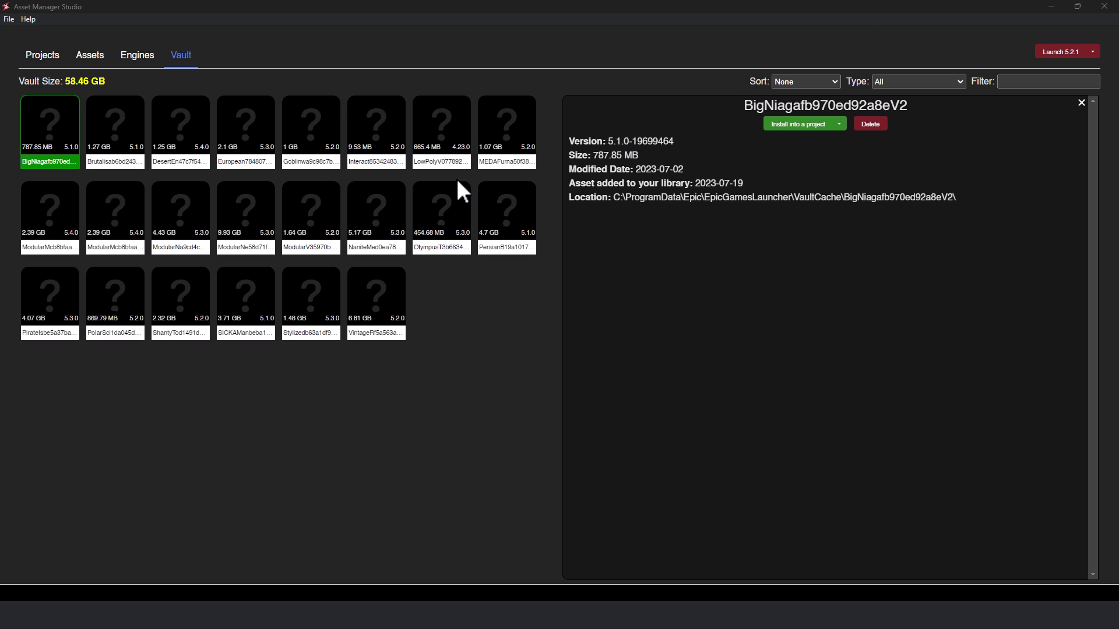
click(435, 231)
click(369, 218)
click(312, 218)
click(251, 239)
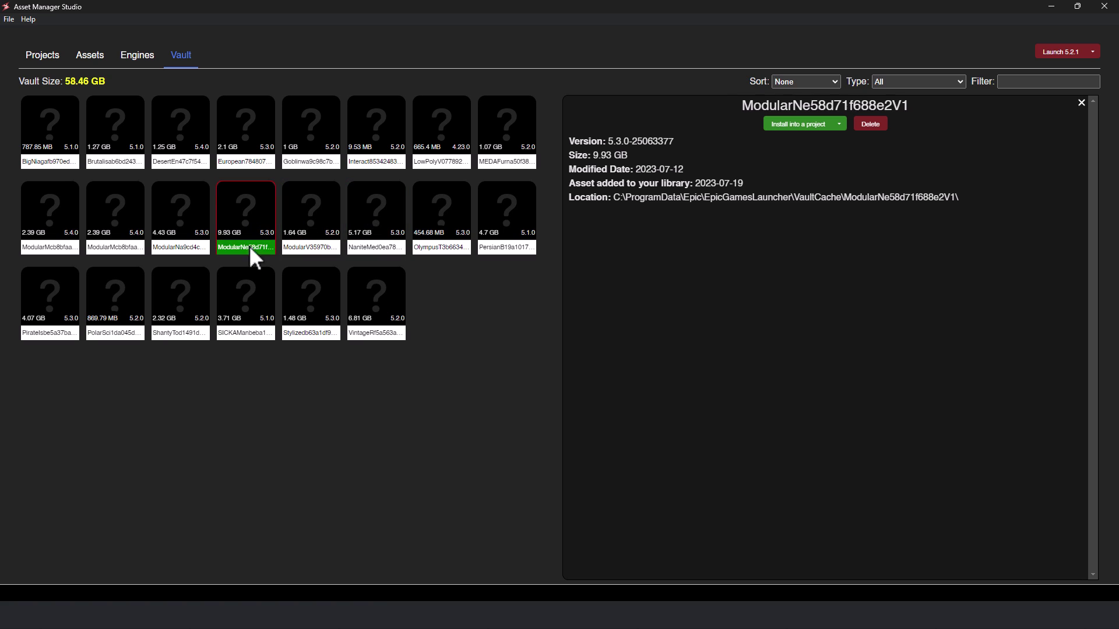
click(268, 279)
click(292, 296)
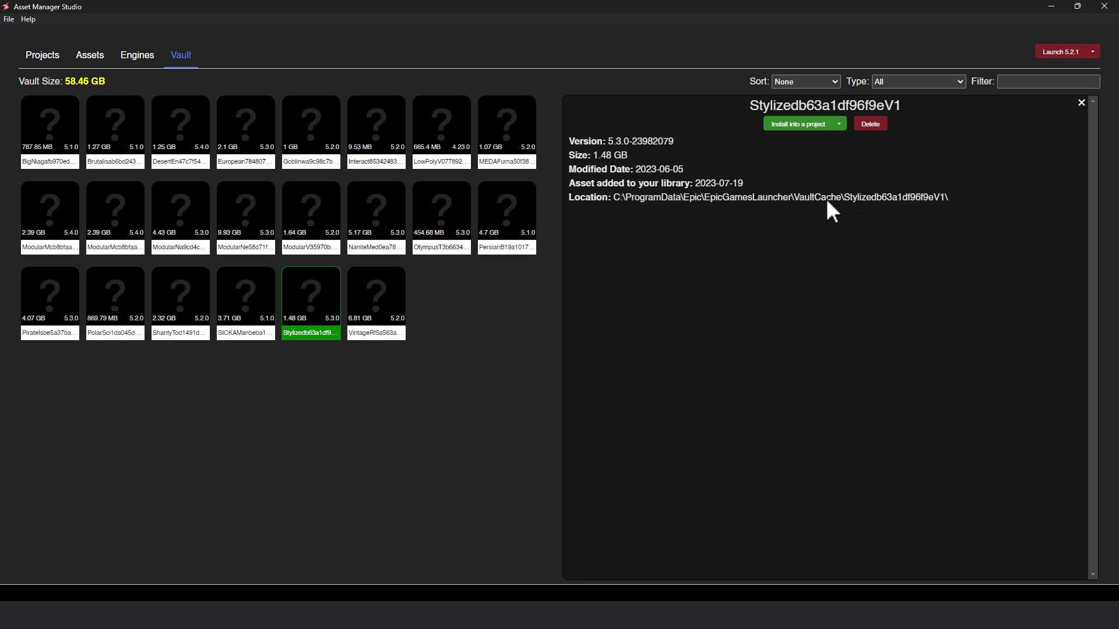
click(364, 315)
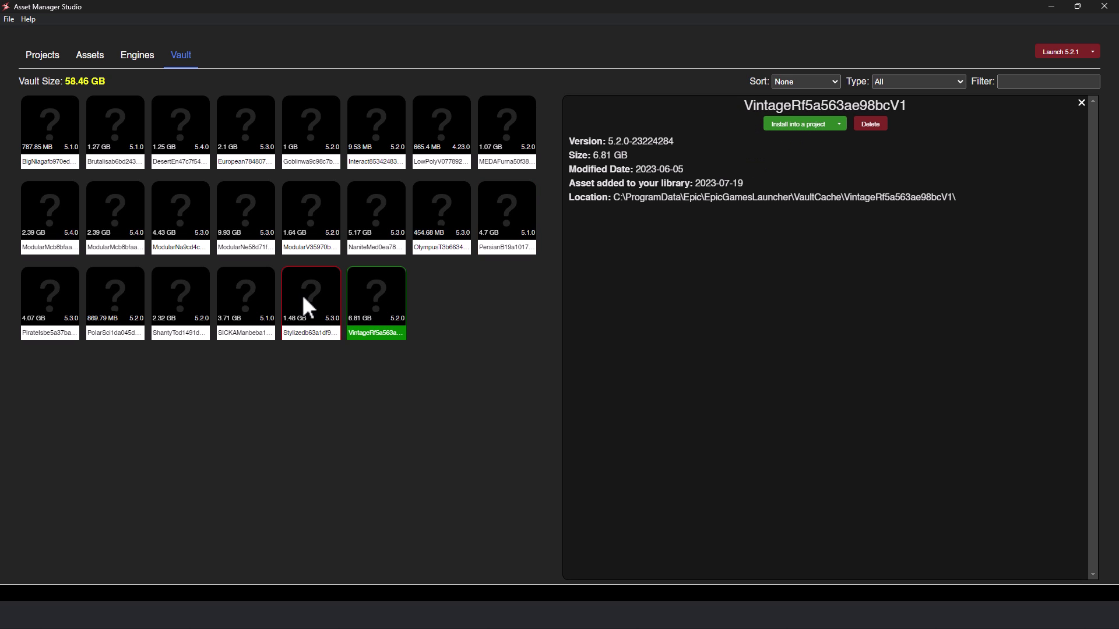
click(128, 129)
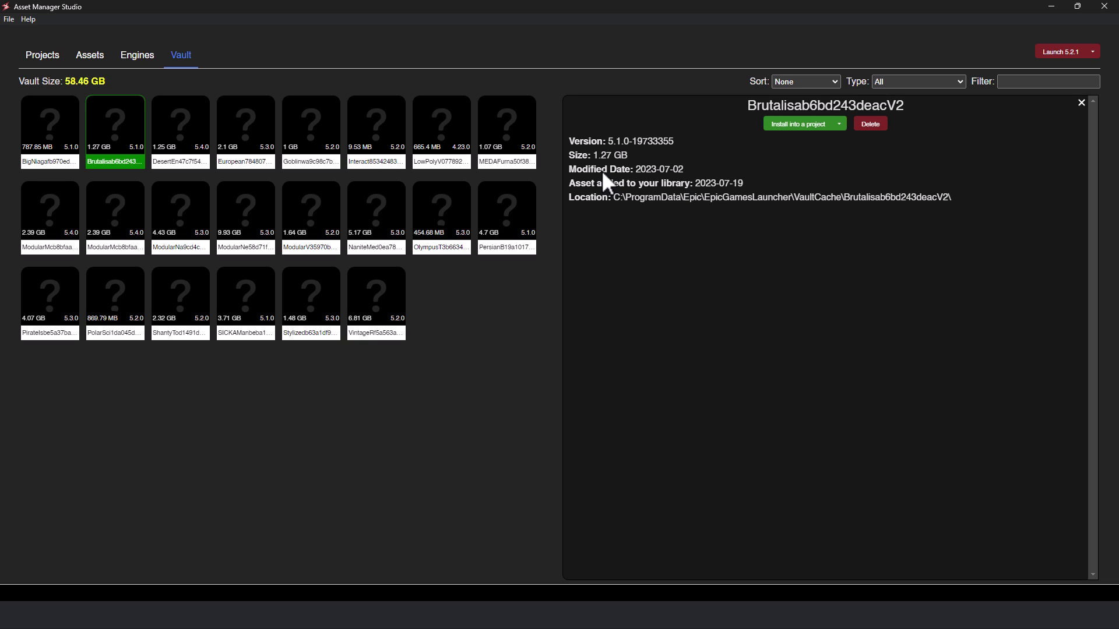
Delete BigNiagafb970ed92a8eV2, ModularMcb8bfaae7940V2 and ModularMcb8bfaae7940V1 from the vault.
click(72, 128)
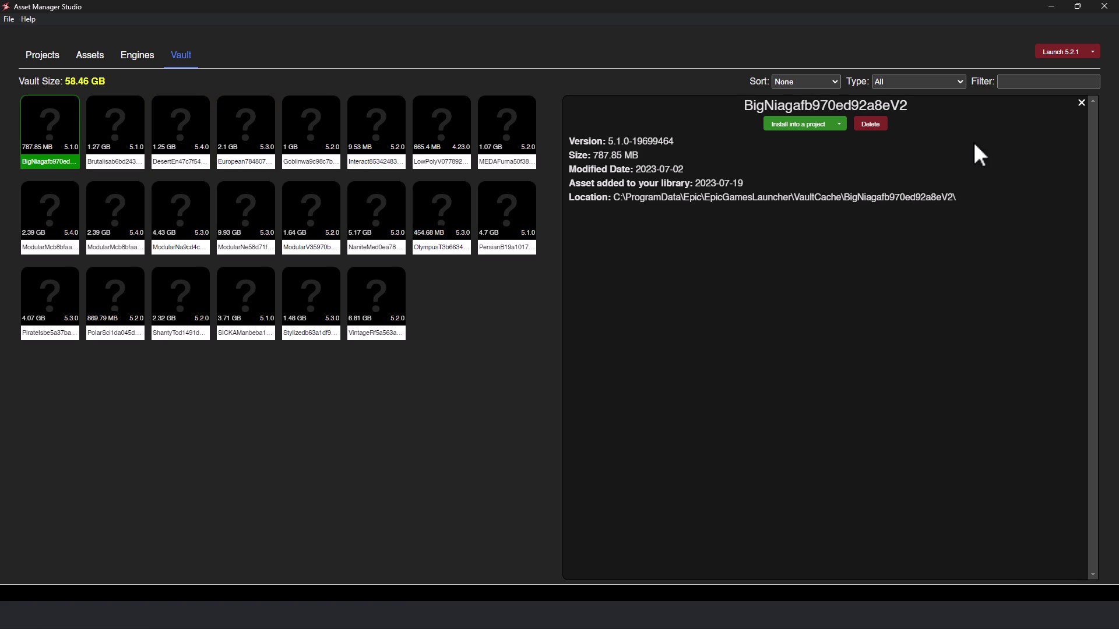
click(873, 124)
click(465, 299)
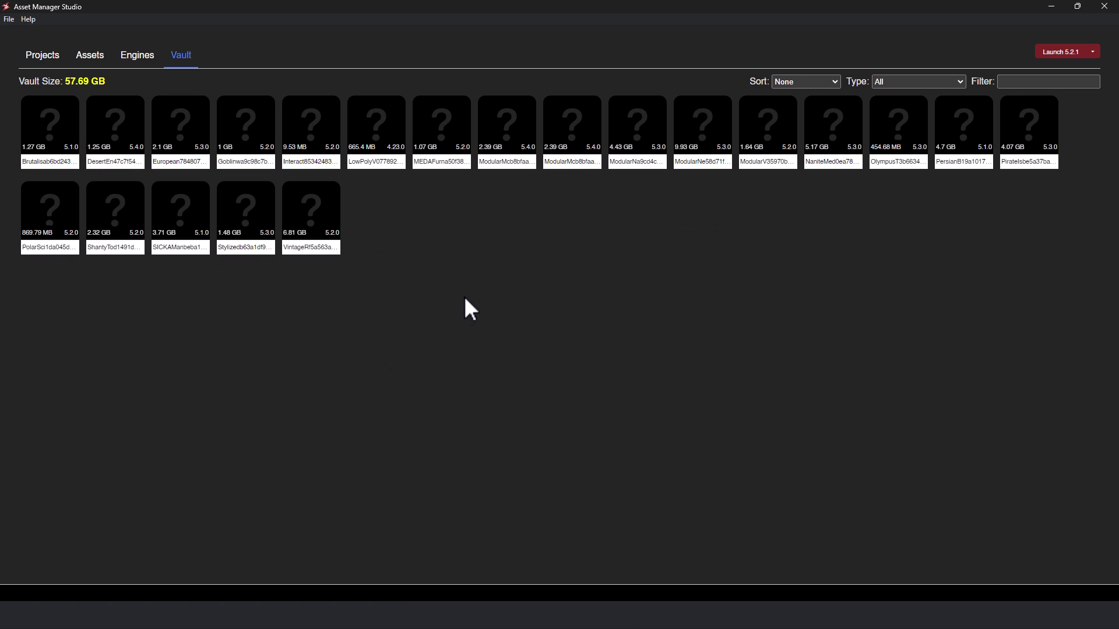
click(600, 140)
click(870, 124)
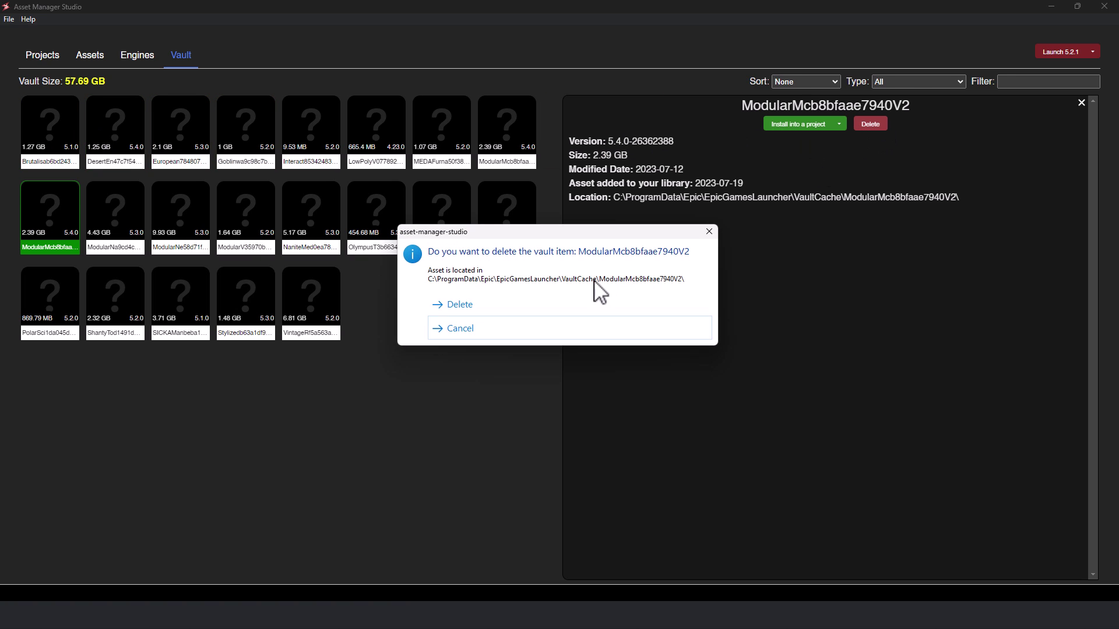
click(589, 303)
click(509, 141)
click(870, 124)
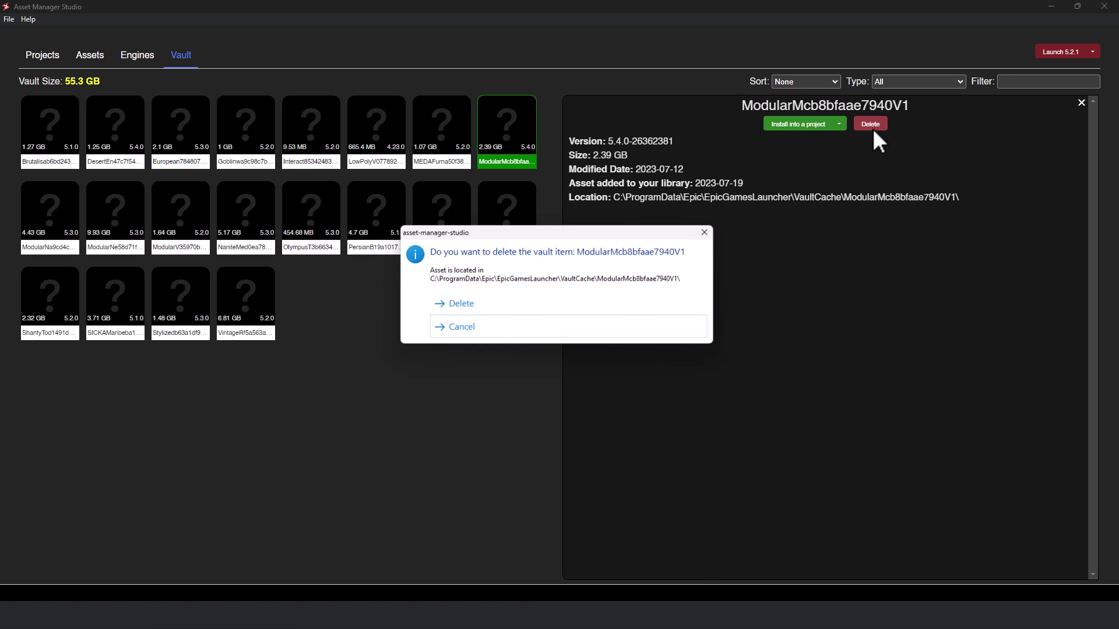
click(587, 306)
Delete PersianB19a101740b82V2, LowPolyV0778929eb308V1 and ModularNe58d71f688e2V1 from the vault.
click(851, 153)
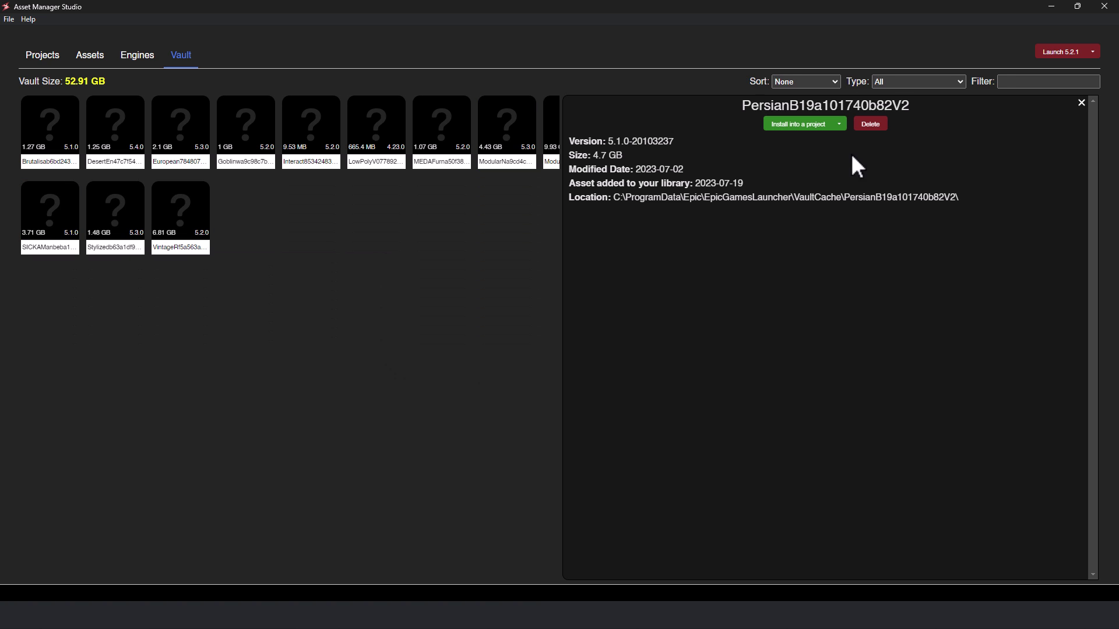
click(870, 124)
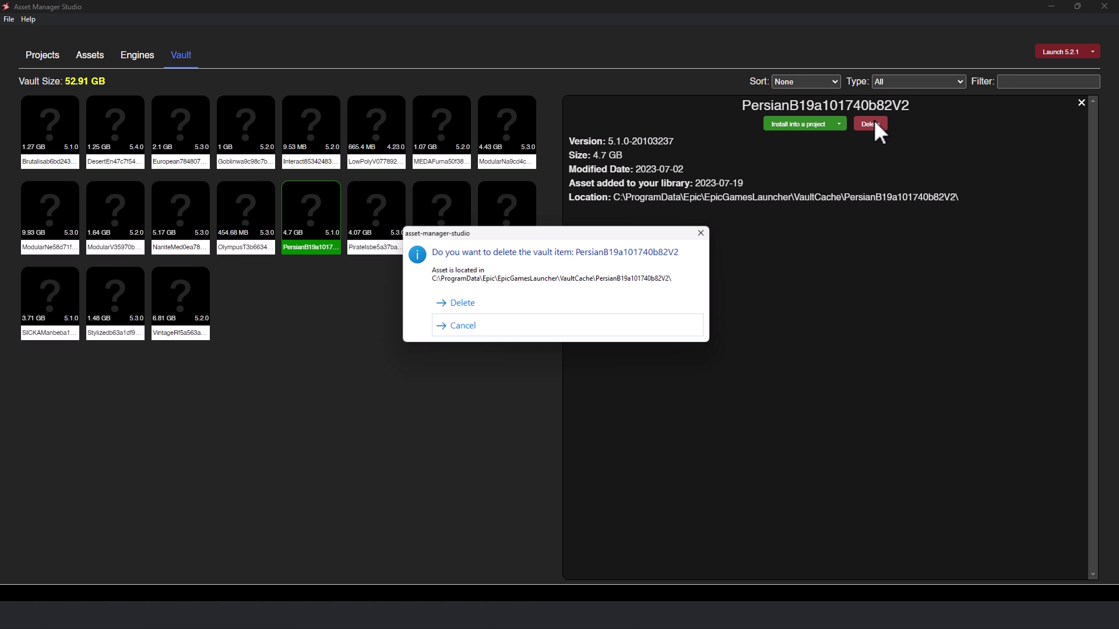
click(485, 303)
click(403, 158)
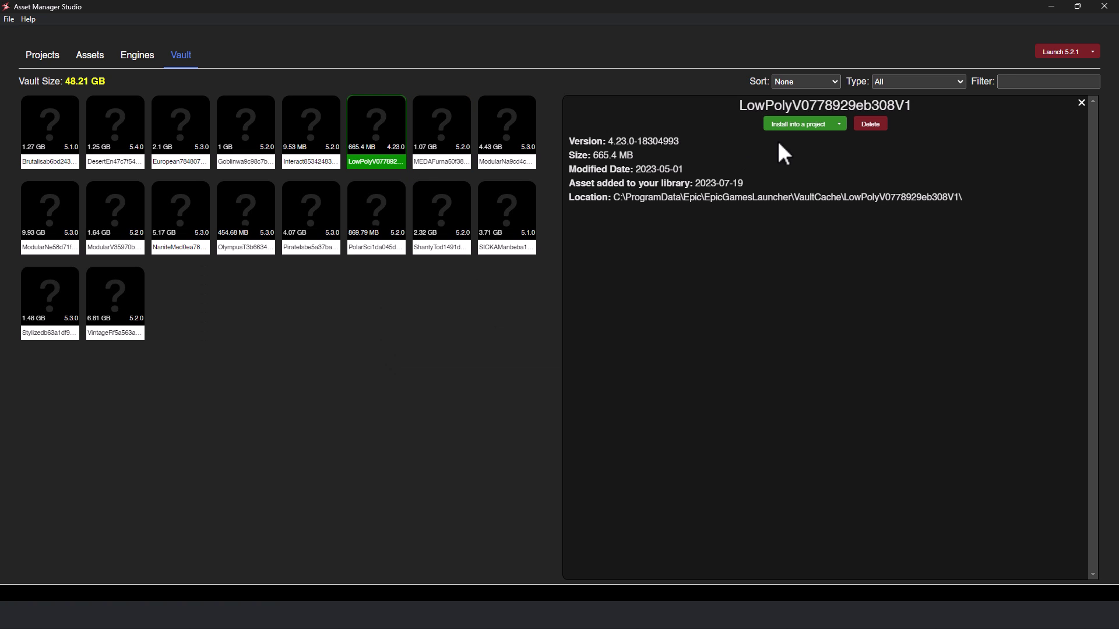
click(870, 125)
click(485, 303)
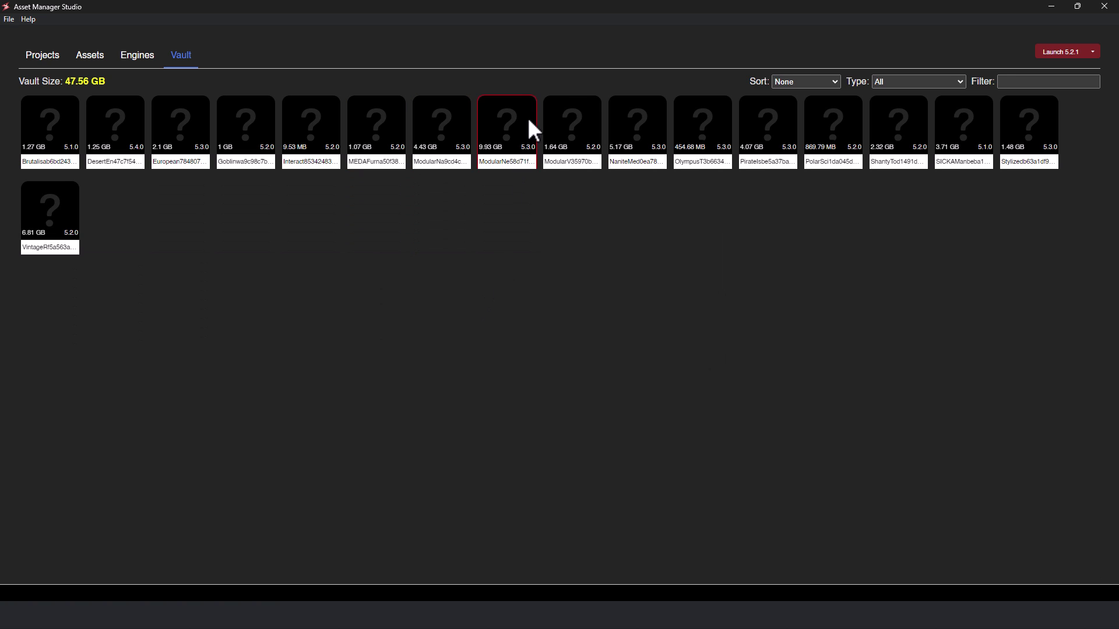
click(528, 119)
click(871, 126)
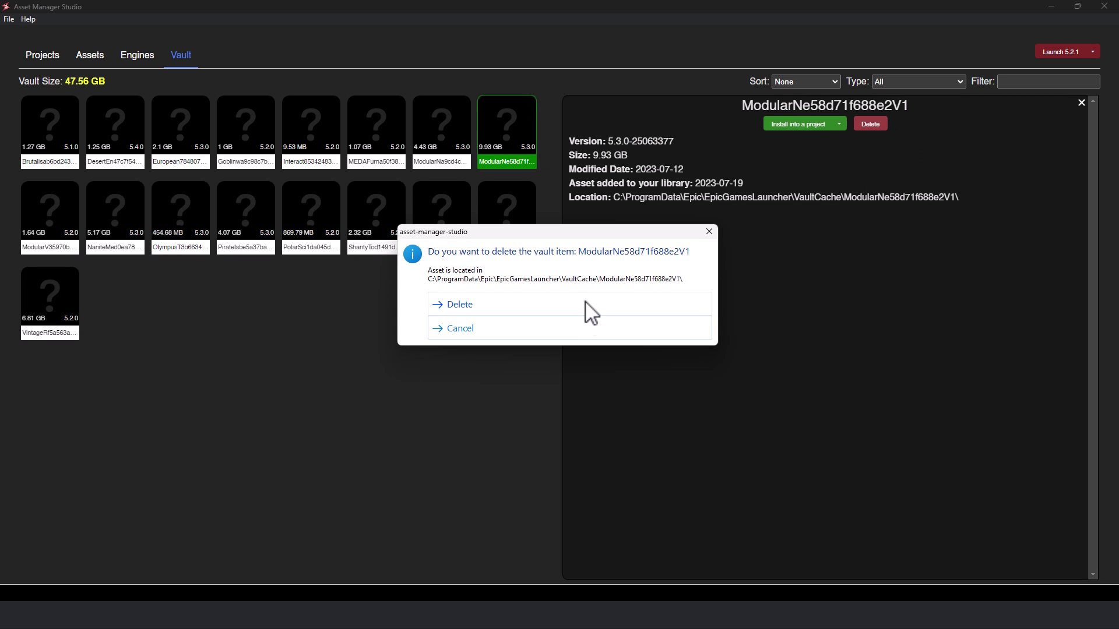
click(586, 306)
Delete ModularNa9cd4cc34fc2V1, then bring up the context menu of MEDAFurna50f382ebe8fV1.
click(438, 156)
click(862, 125)
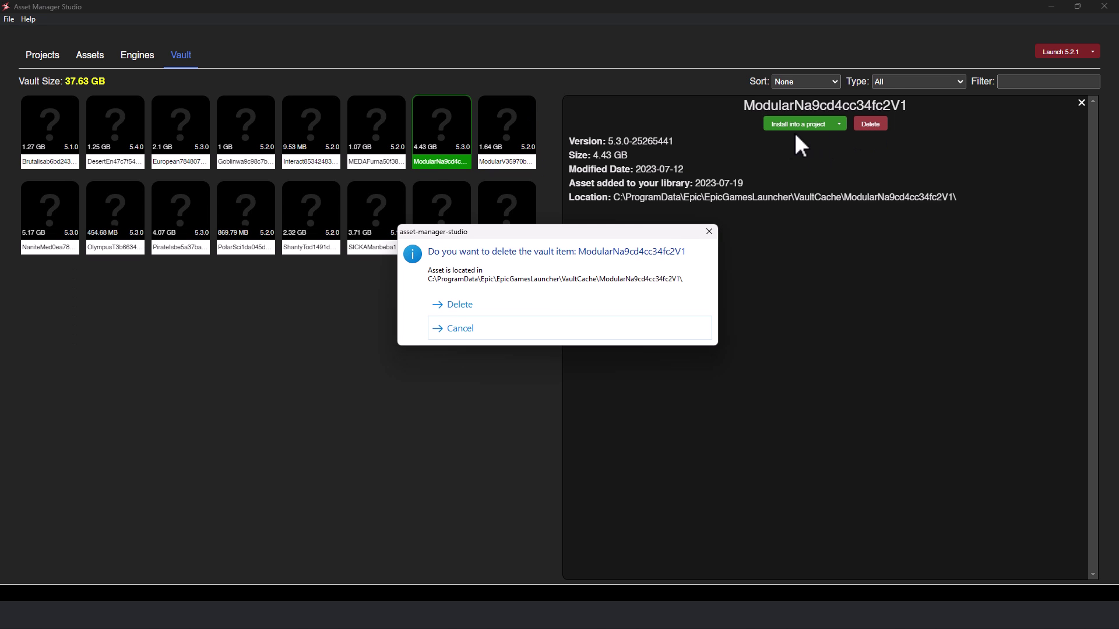
click(525, 304)
right_click(385, 124)
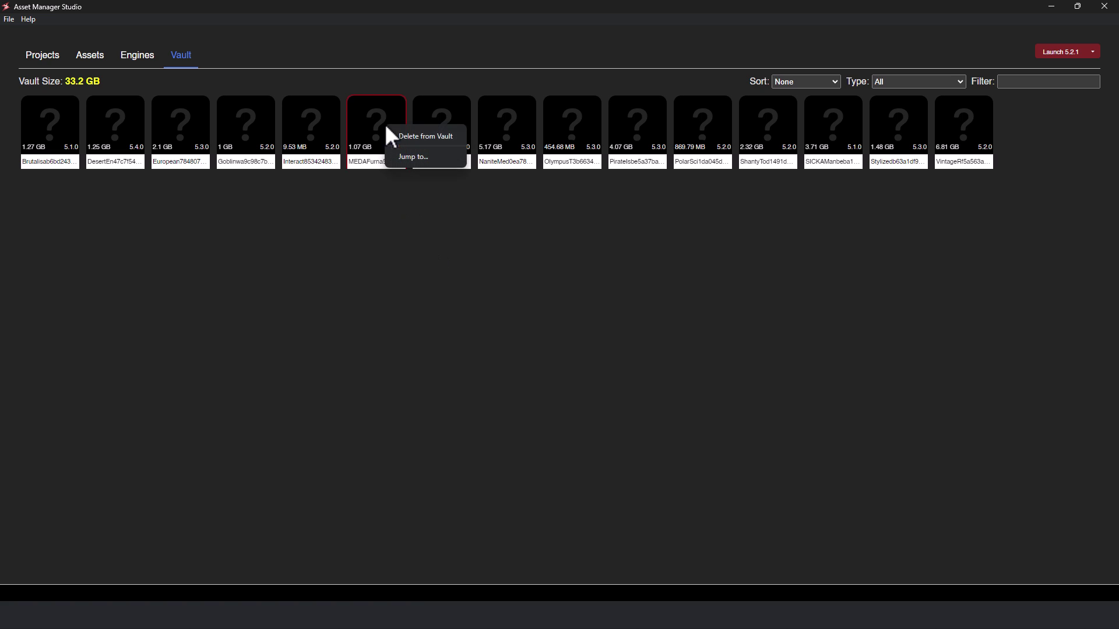
Jump to the VaultCache folder in Explorer and permanently delete all 22 folders.
click(412, 156)
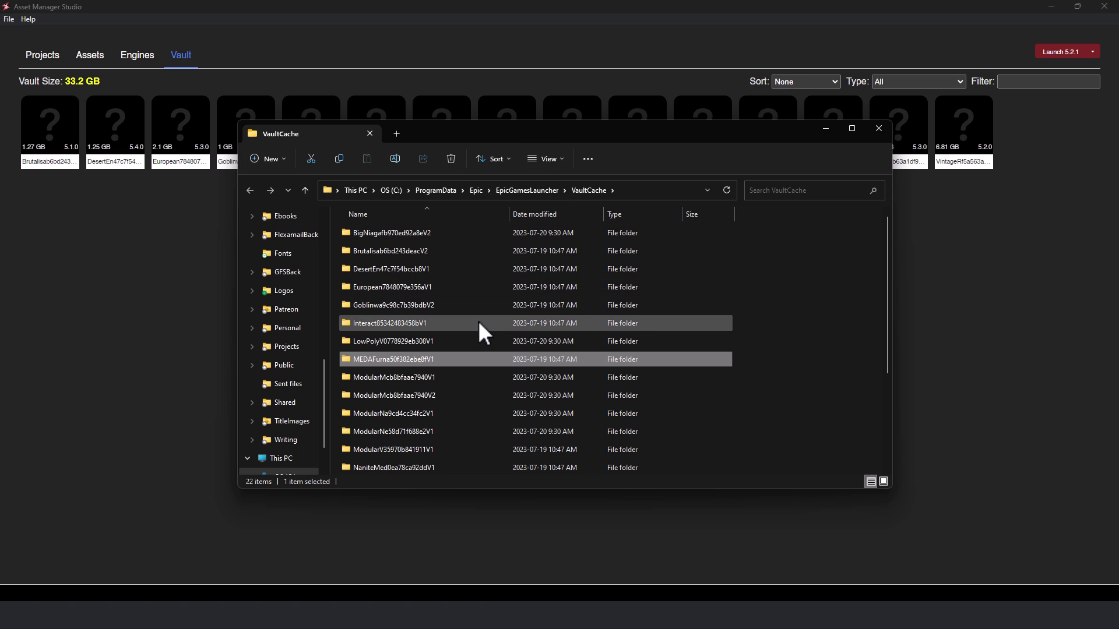
key(ctrl+a)
key(shift+Delete)
key(Return)
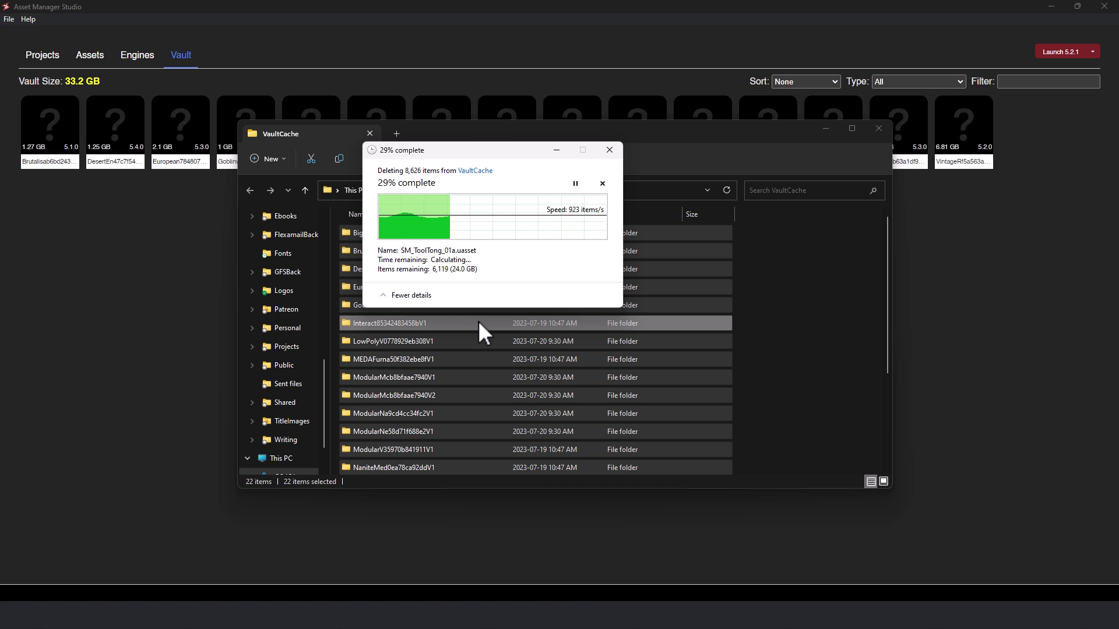
click(1008, 320)
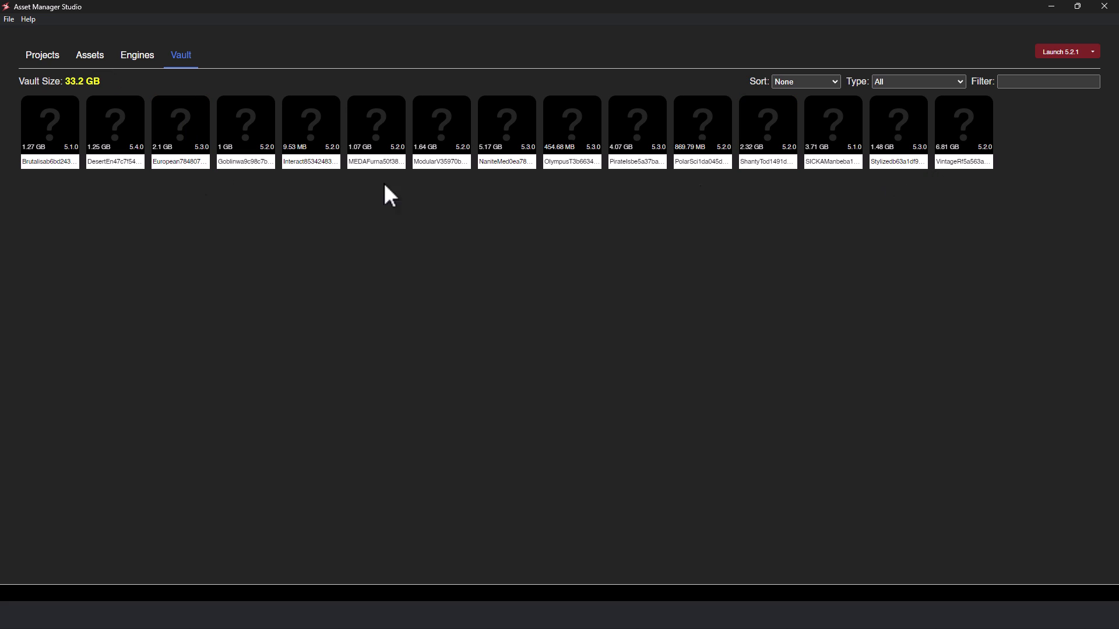
Refresh the vault so it reports 0 B, then switch to the Megascans Assets view.
click(8, 19)
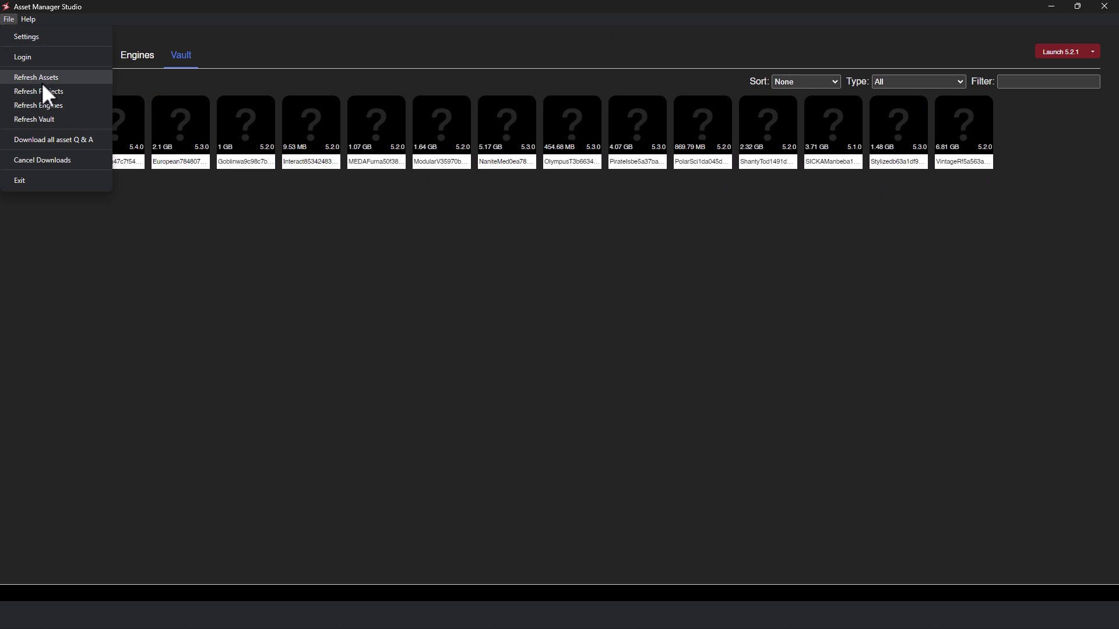
click(55, 118)
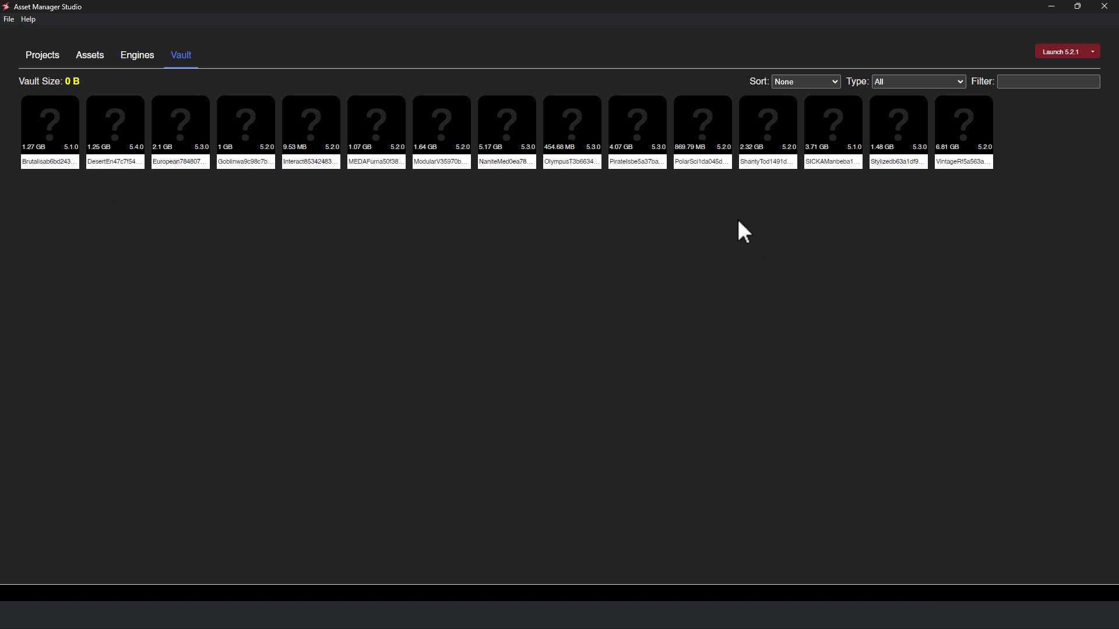
click(93, 59)
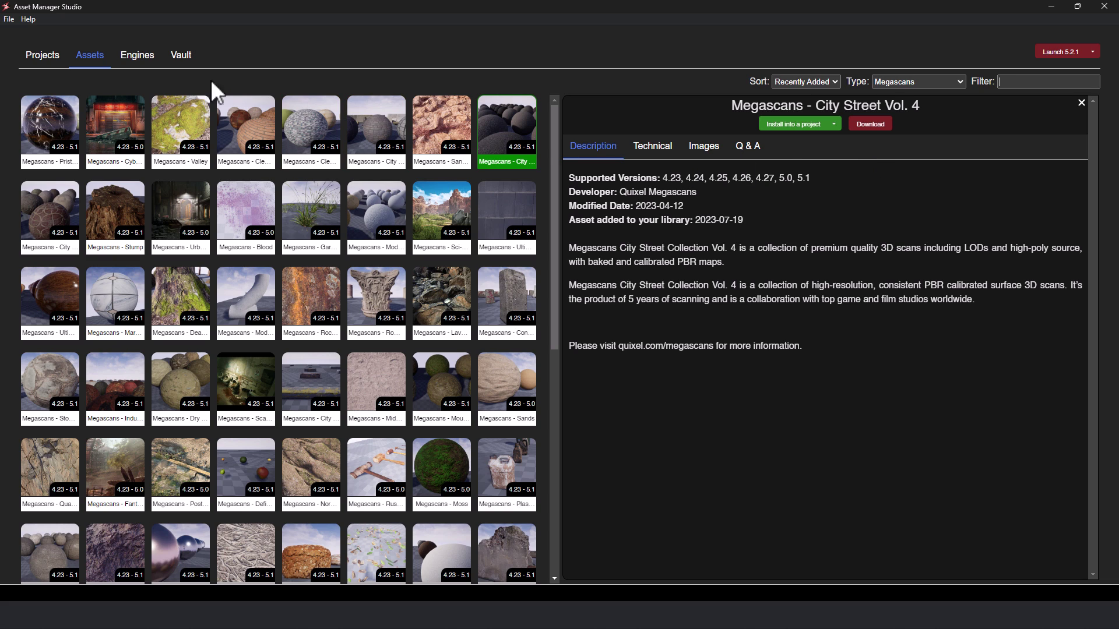
In Settings, append a backslash to the Base Project path and save the project, engine and vault paths.
click(10, 19)
click(26, 37)
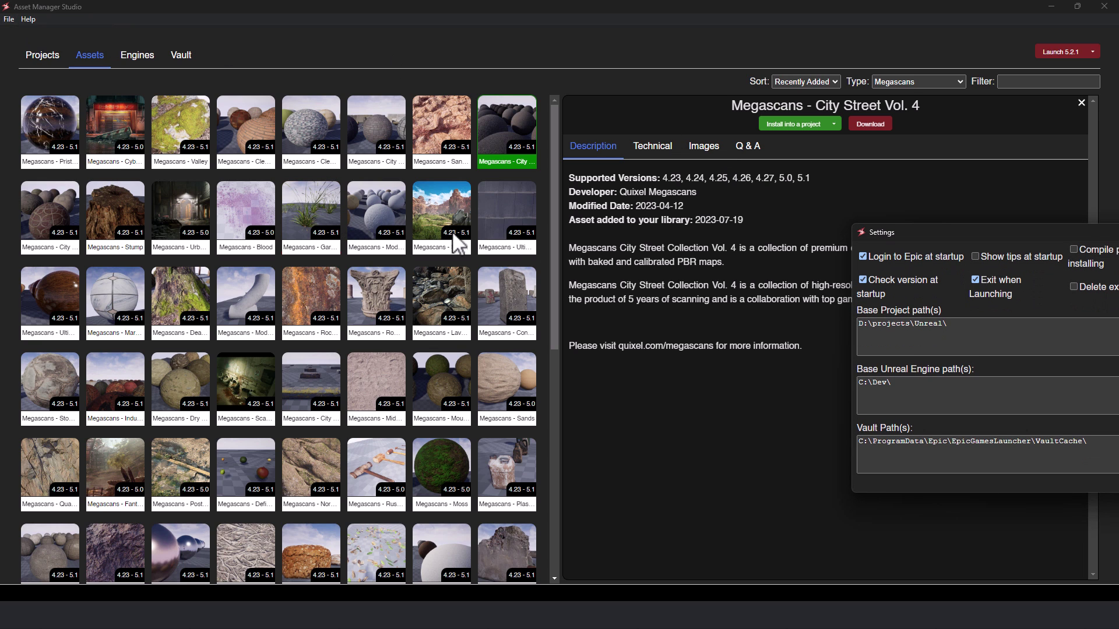
drag(979, 253, 271, 143)
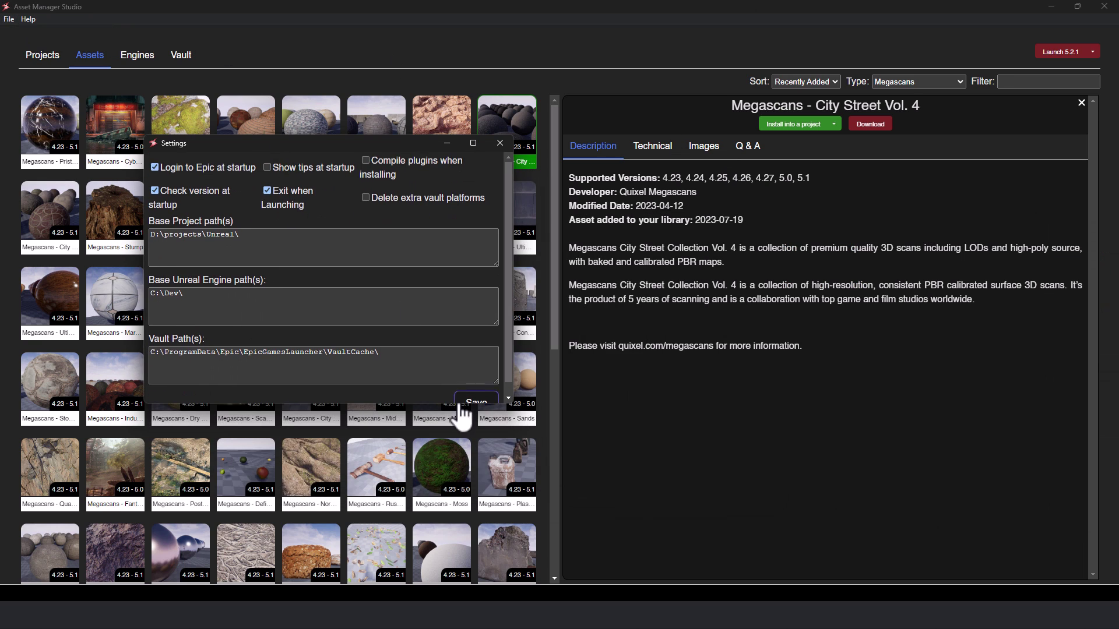
drag(444, 400, 455, 448)
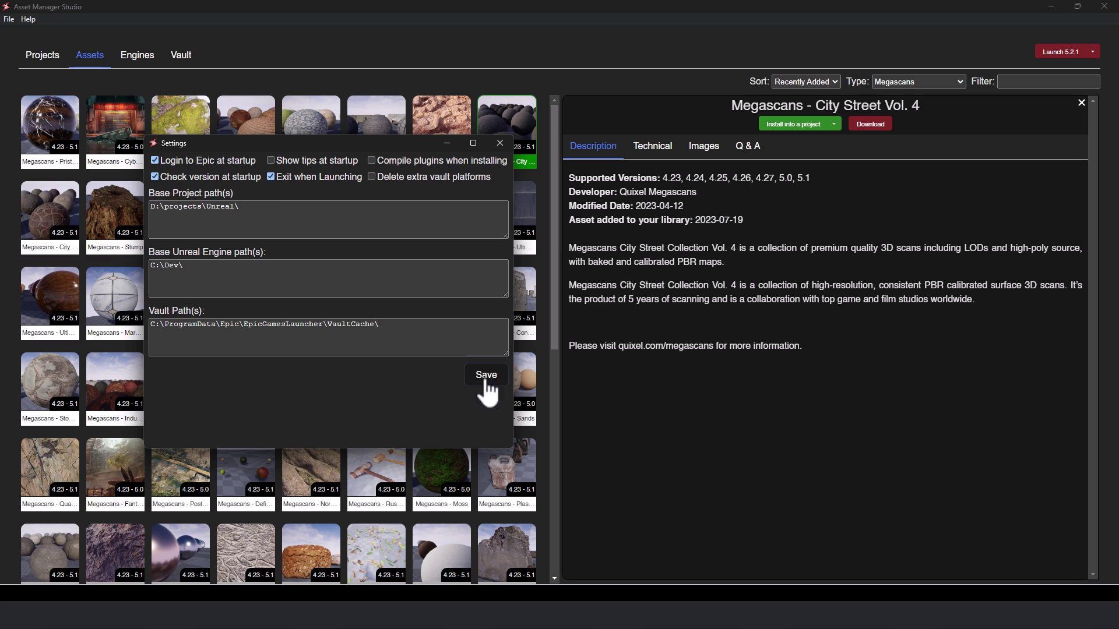
click(283, 209)
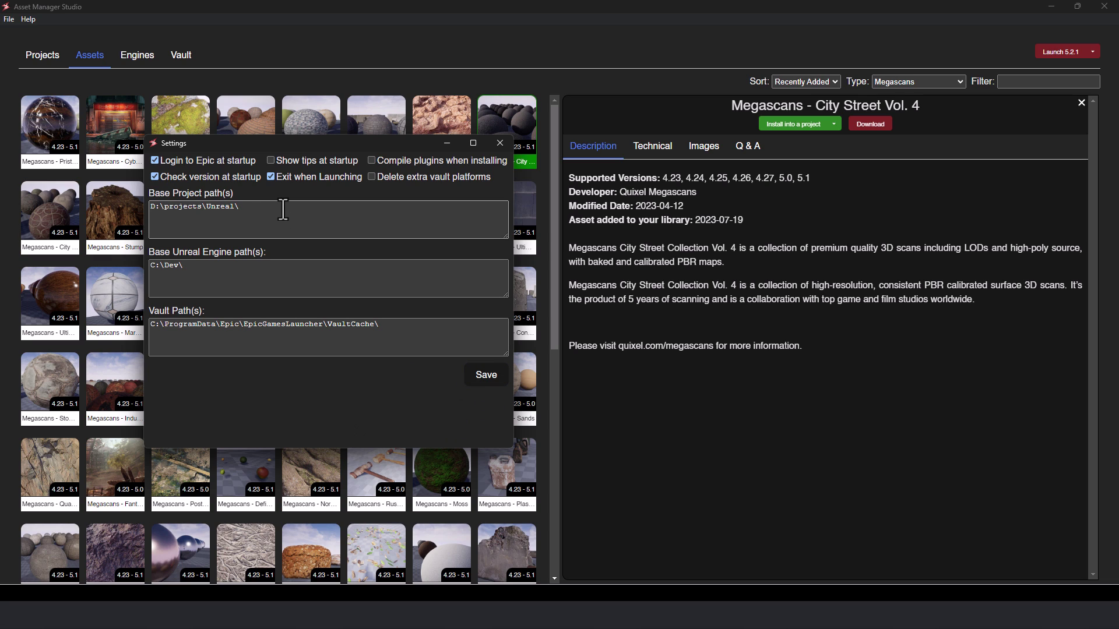
text(\)
text(\)
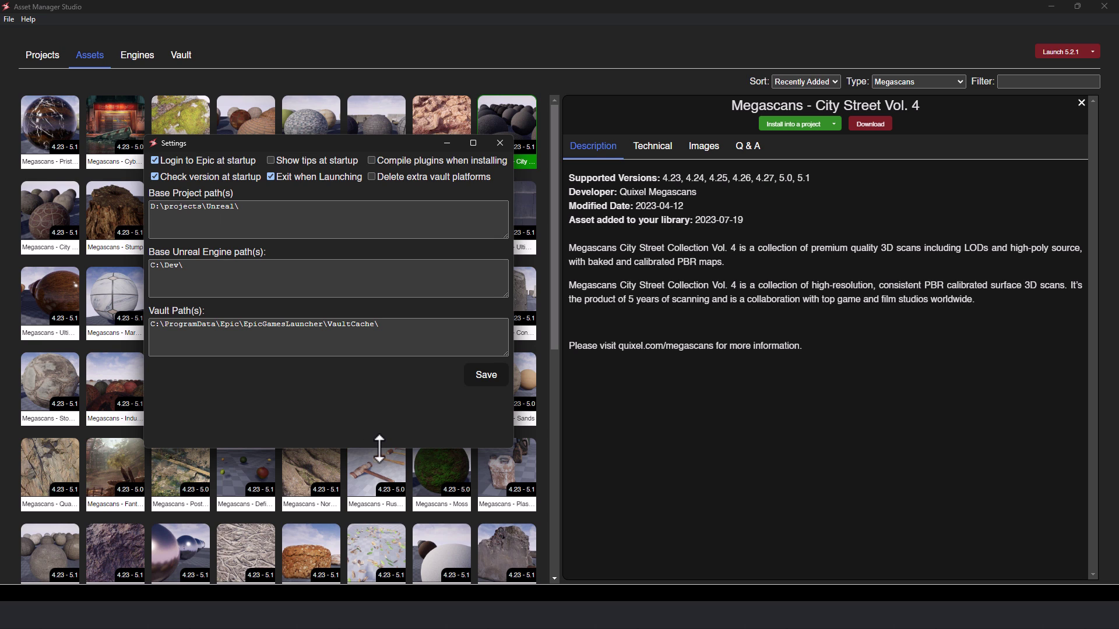
drag(380, 447, 378, 393)
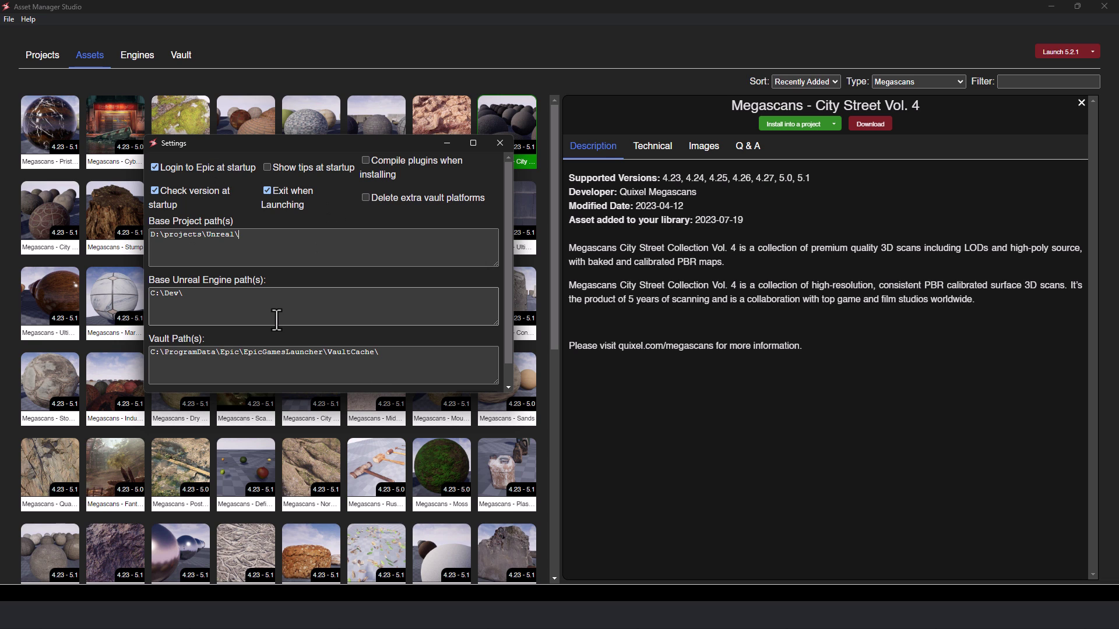
scroll(275, 318, down, 2)
click(479, 385)
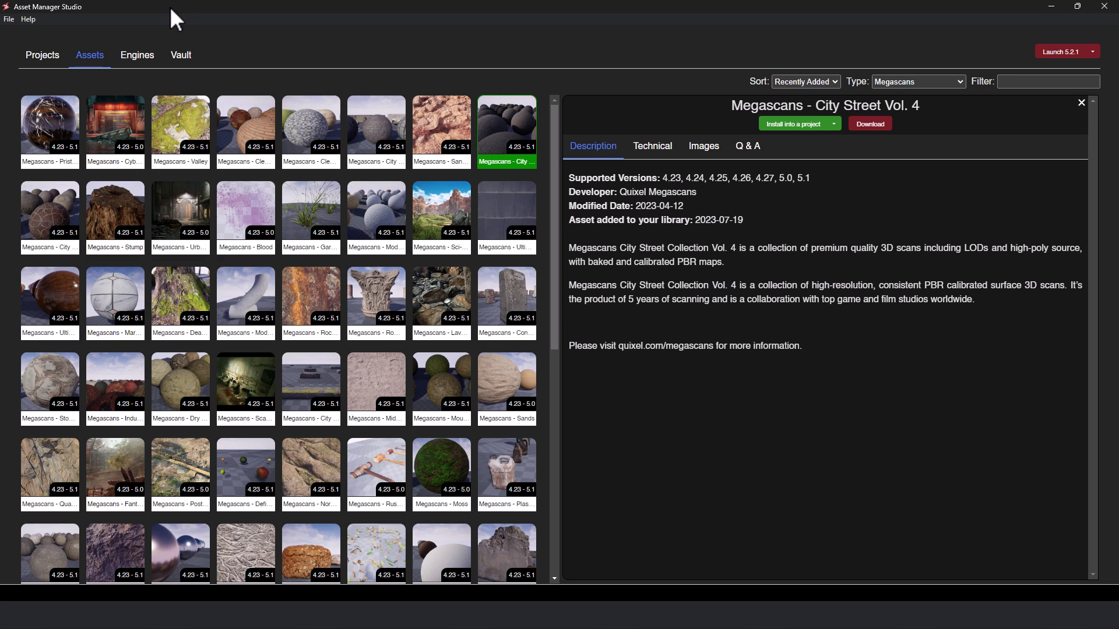
Use File > Refresh Assets so the Megascans assets fill the full width.
click(8, 18)
click(41, 75)
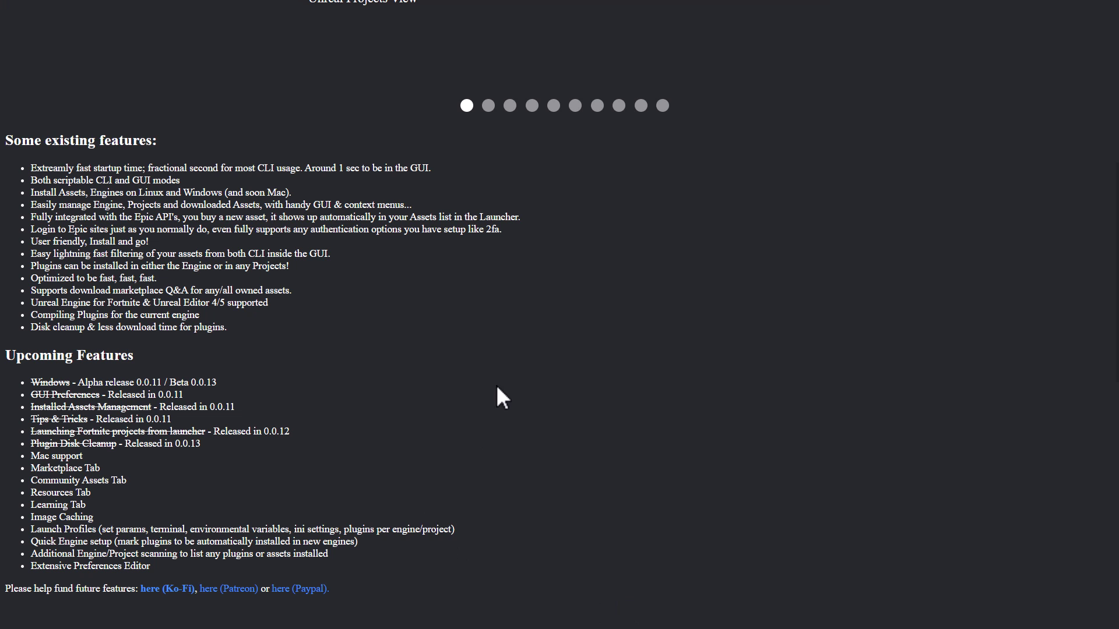
Zoom the page in and scroll past Upcoming Features to the 0.0.15 Windows and Linux downloads.
key(ctrl+plus)
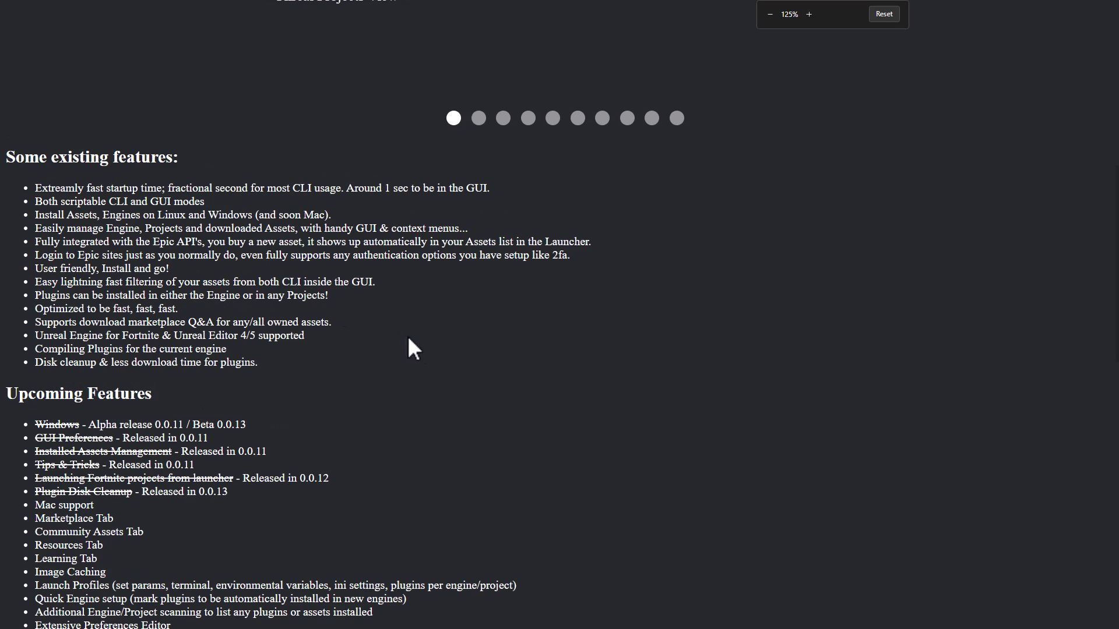
scroll(408, 335, down, 1)
drag(181, 129, 502, 135)
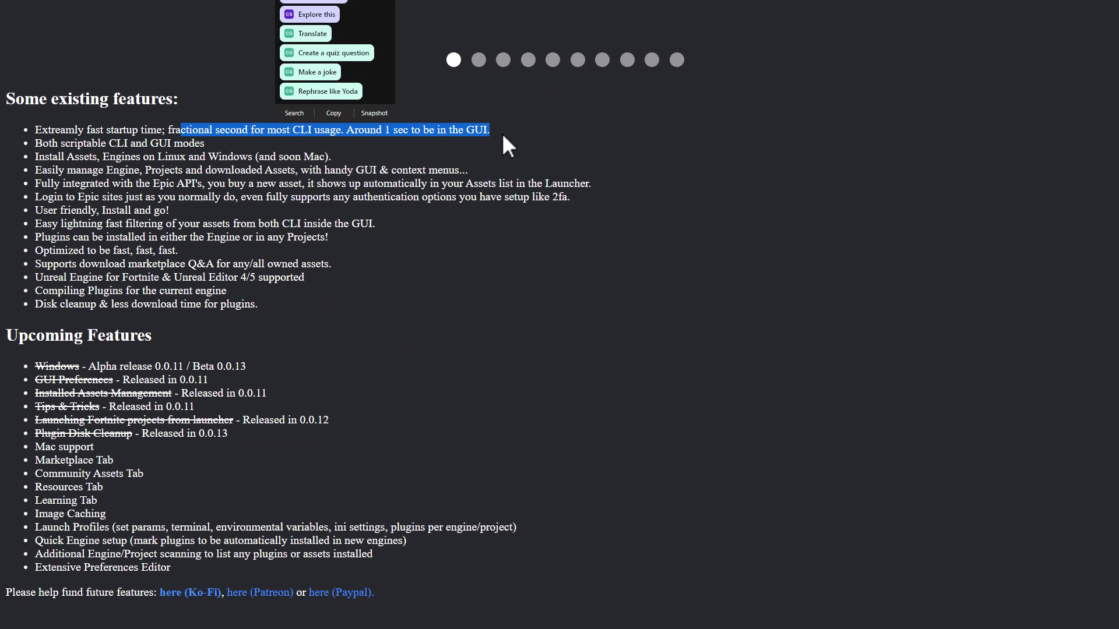
click(502, 133)
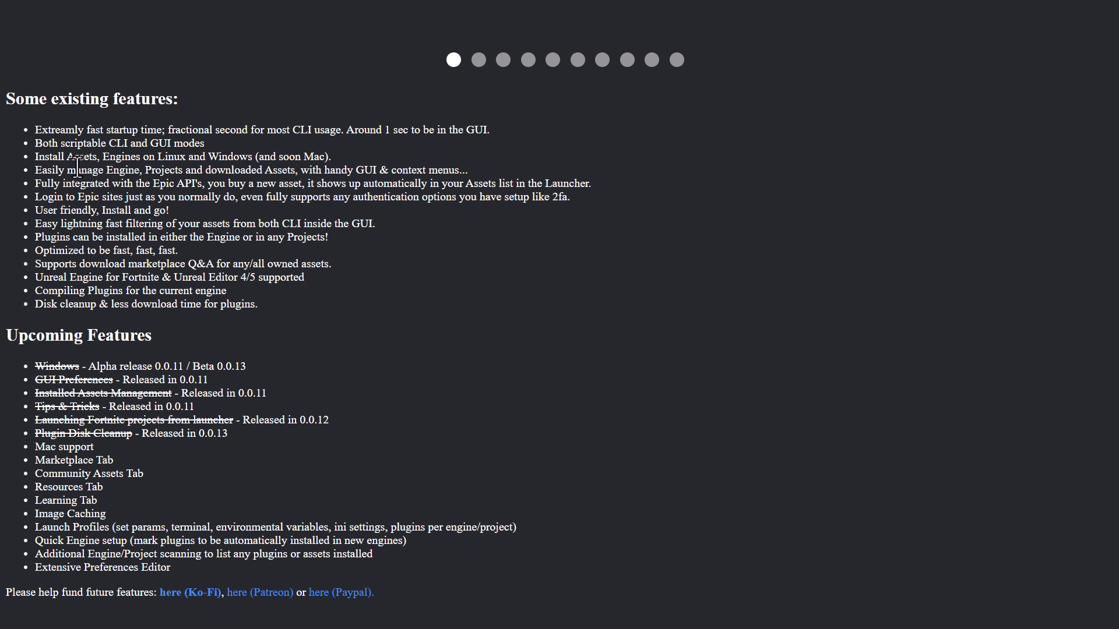
scroll(81, 166, down, 1)
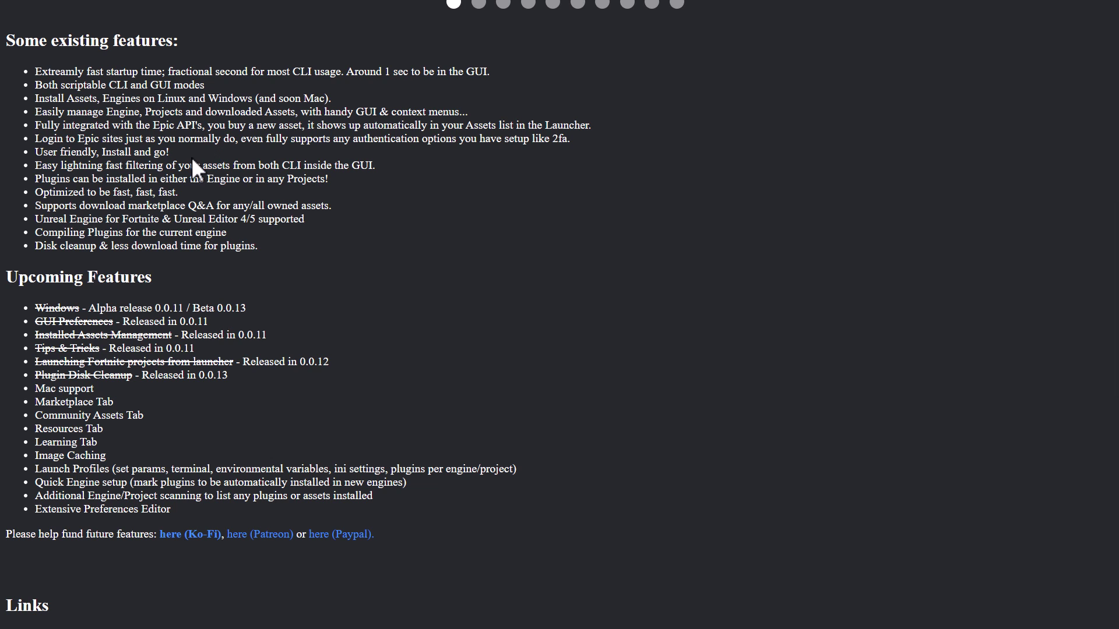
scroll(11, 157, down, 1)
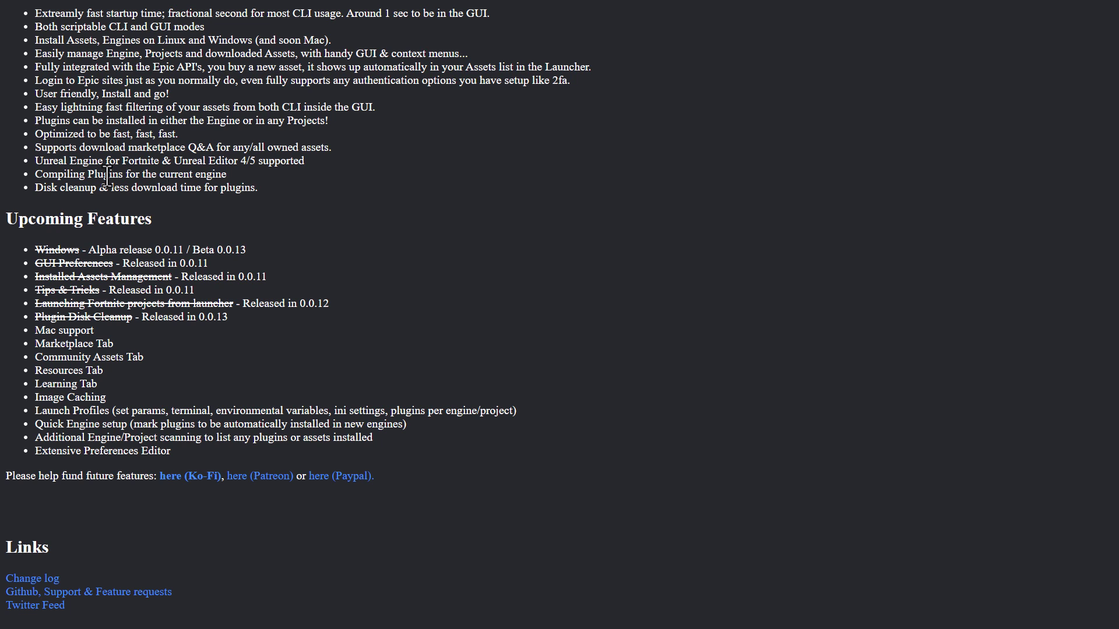
scroll(171, 165, down, 1)
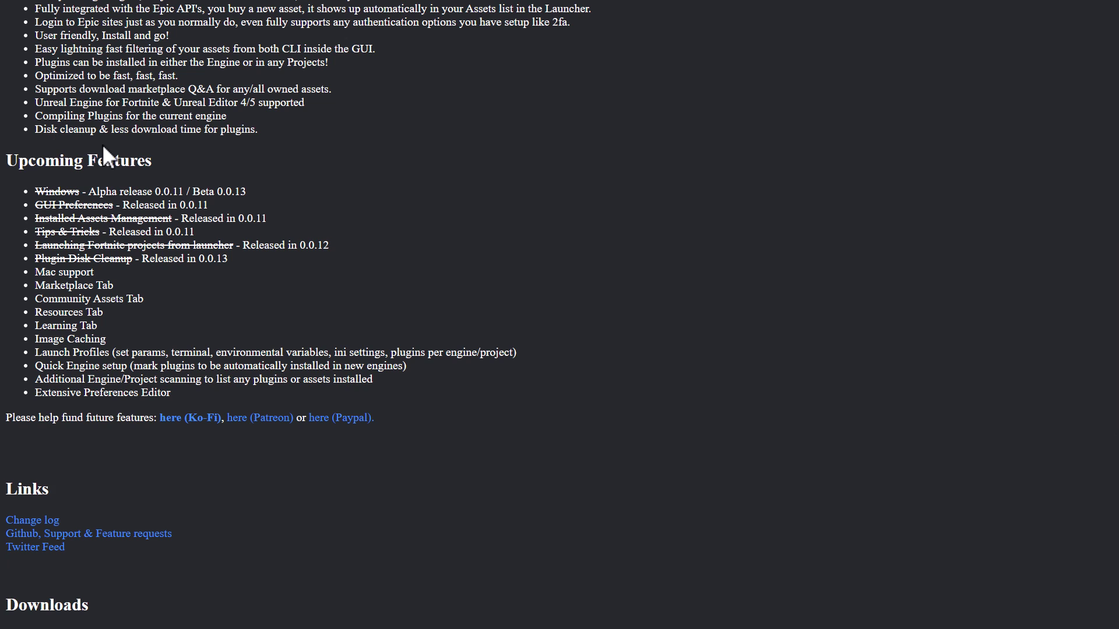
scroll(316, 131, down, 2)
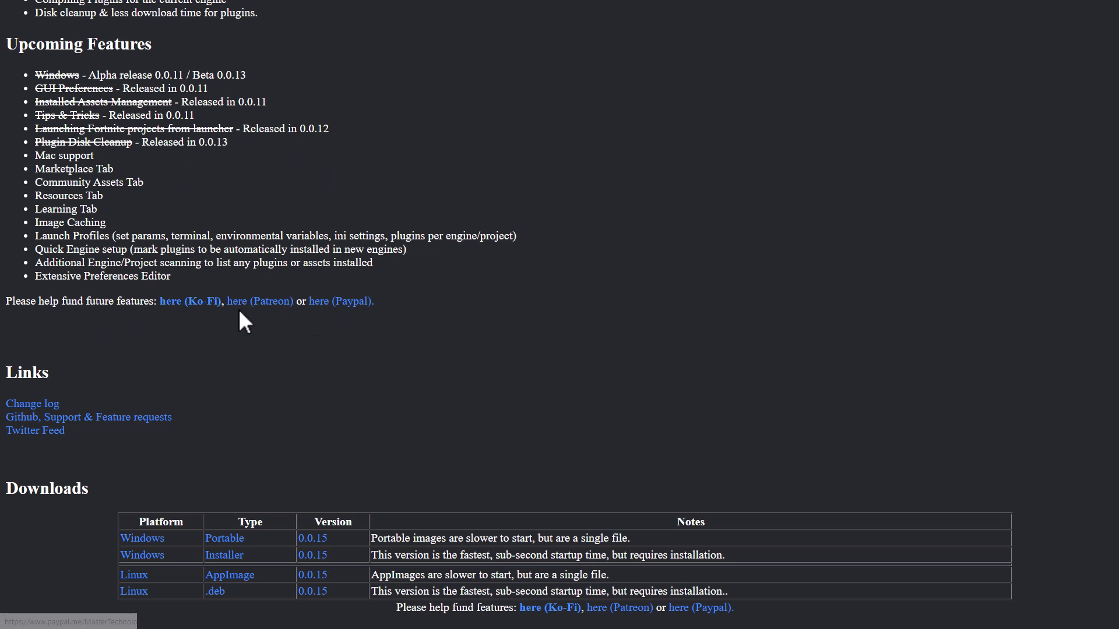
Scroll through the page, briefly highlighting the Mac support upcoming feature.
scroll(615, 405, down, 1)
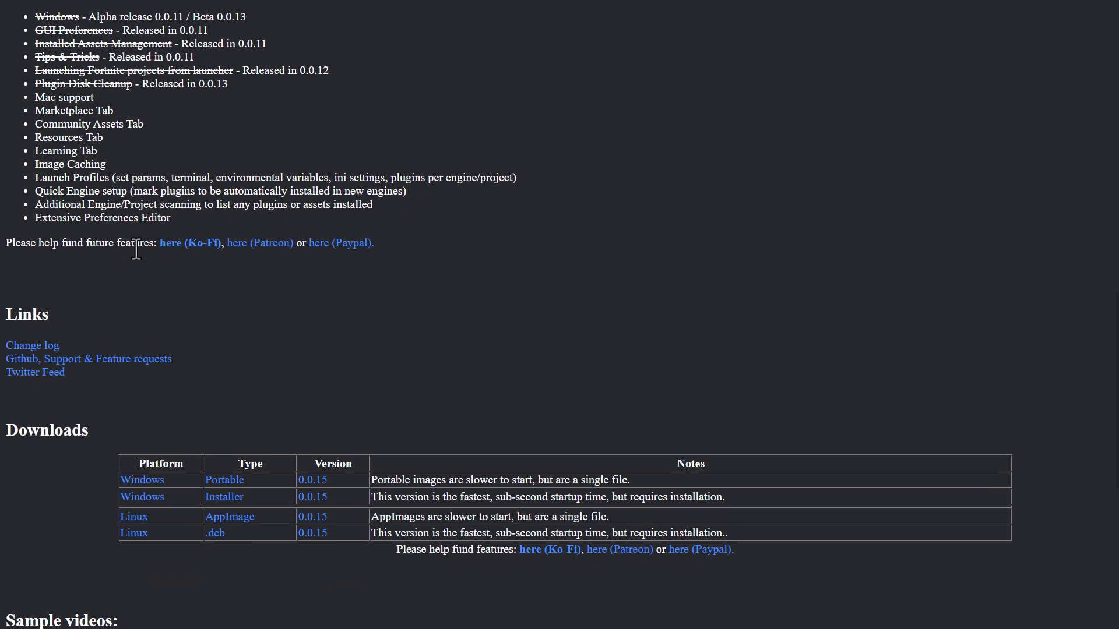
scroll(668, 436, down, 1)
scroll(658, 423, down, 1)
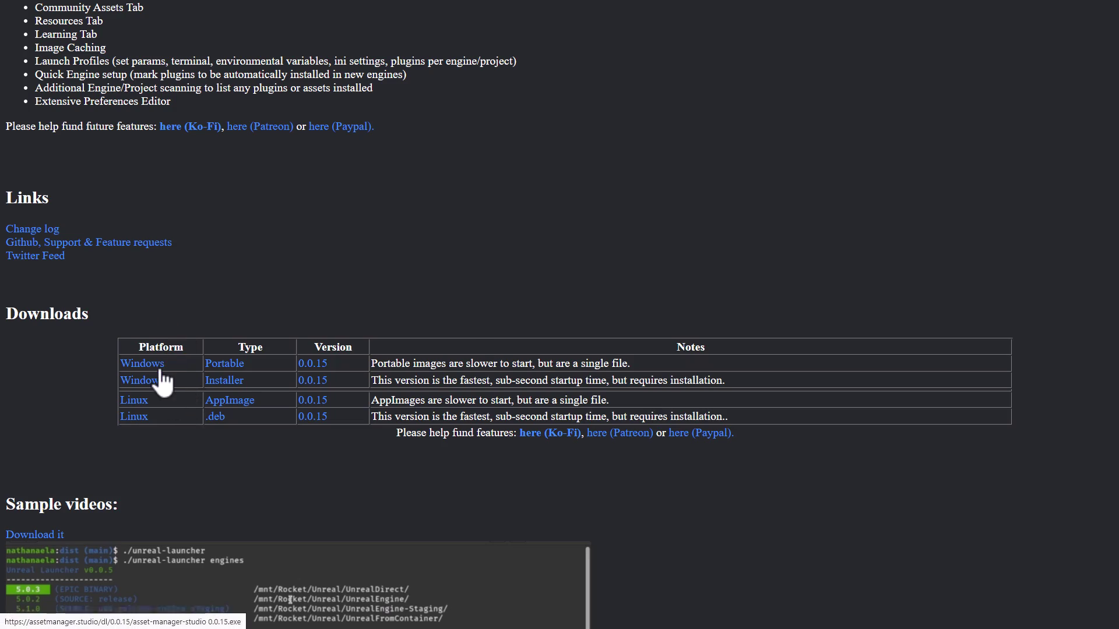
scroll(194, 348, up, 9)
scroll(110, 332, up, 9)
scroll(337, 344, down, 15)
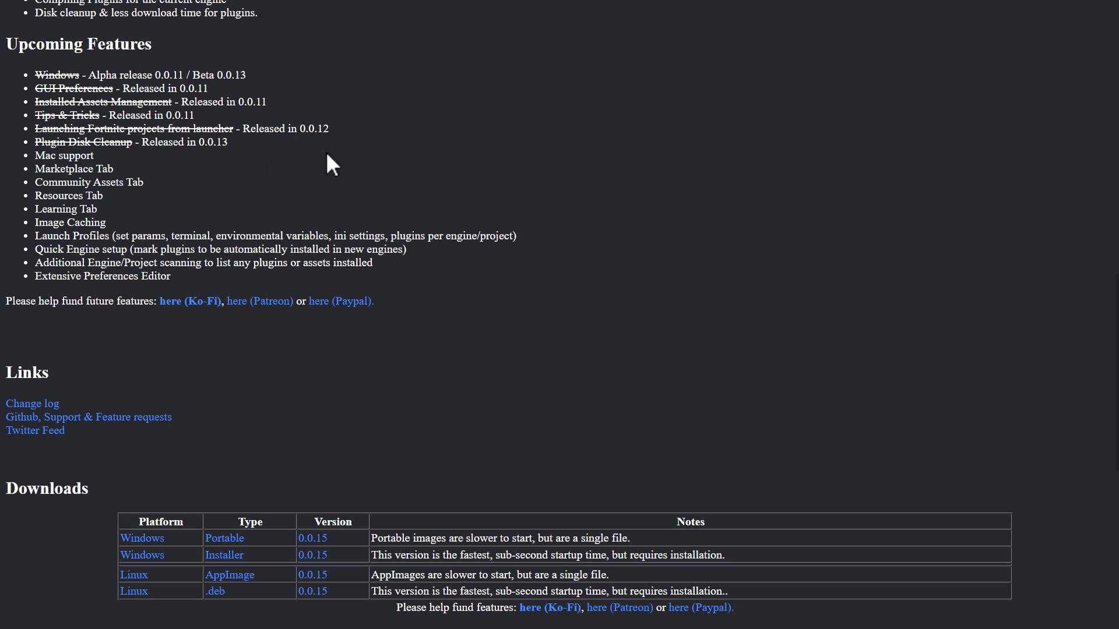
drag(126, 158, 35, 155)
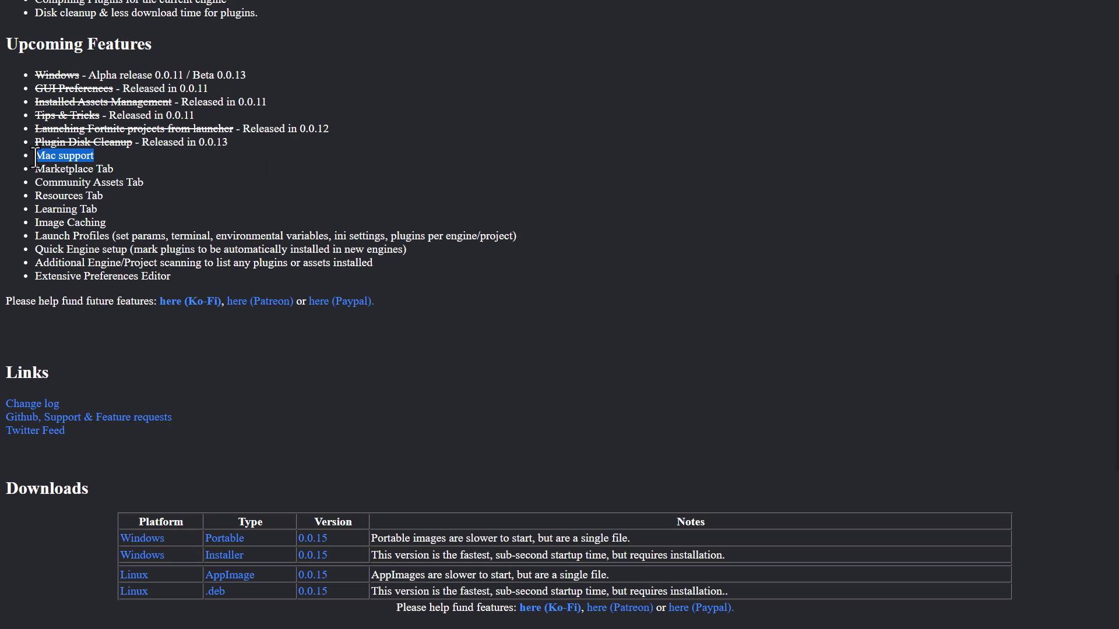
click(752, 220)
Replay the 0:21 sample terminal video, then scroll back toward the page top.
scroll(646, 403, down, 3)
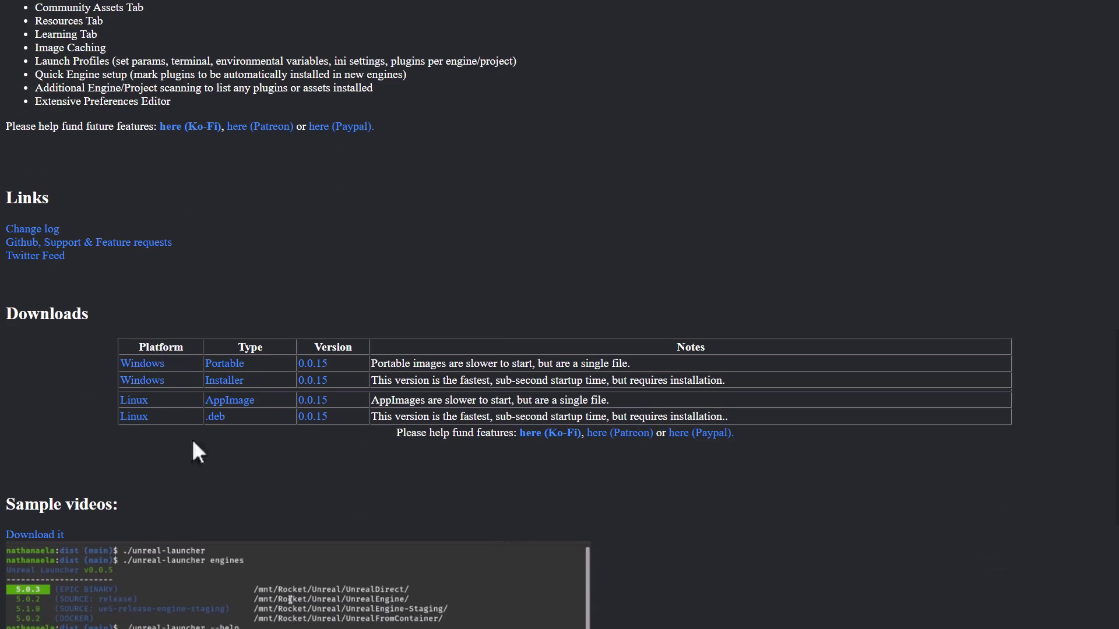
scroll(753, 333, down, 5)
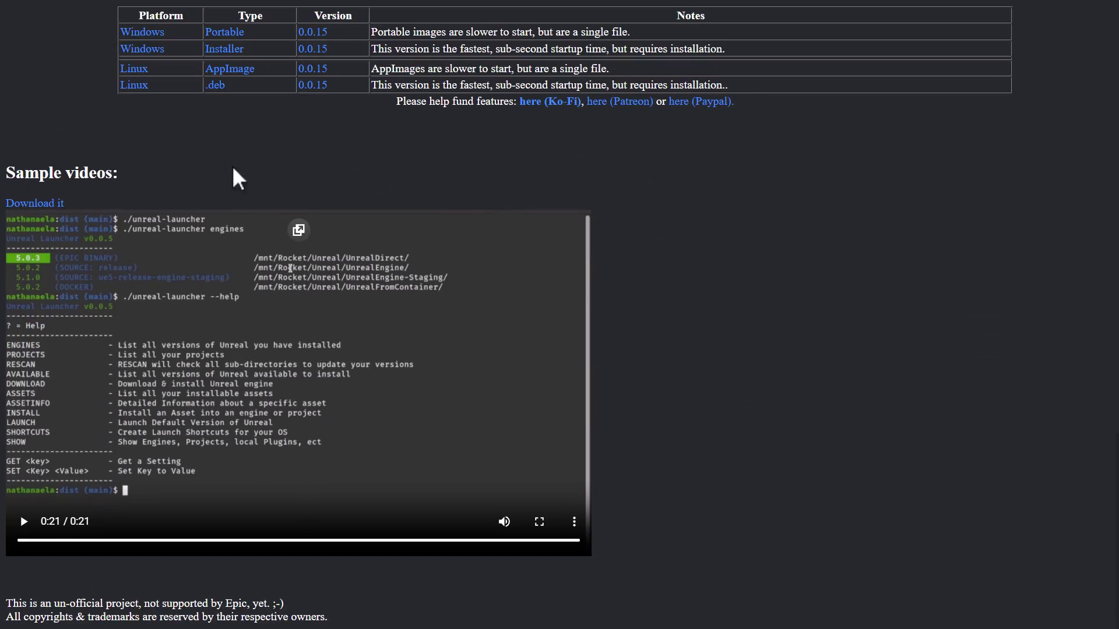
click(26, 522)
scroll(819, 414, up, 15)
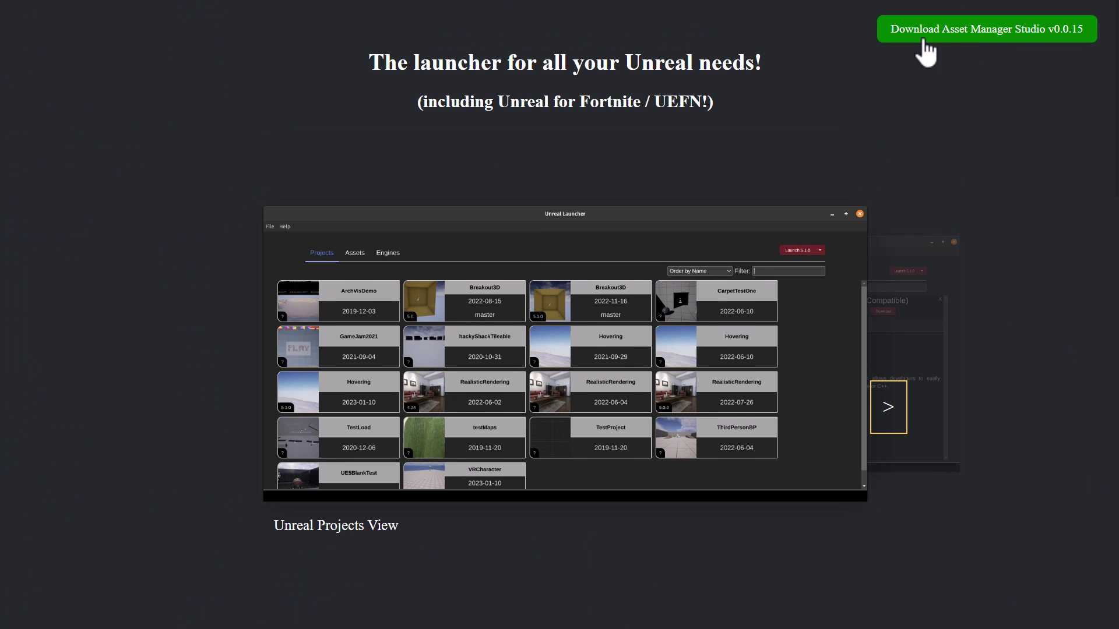
Switch to Epic Games Launcher and scroll its Library up to engines 5.0.3, 5.1.1, 5.2.1.
key(alt+Tab)
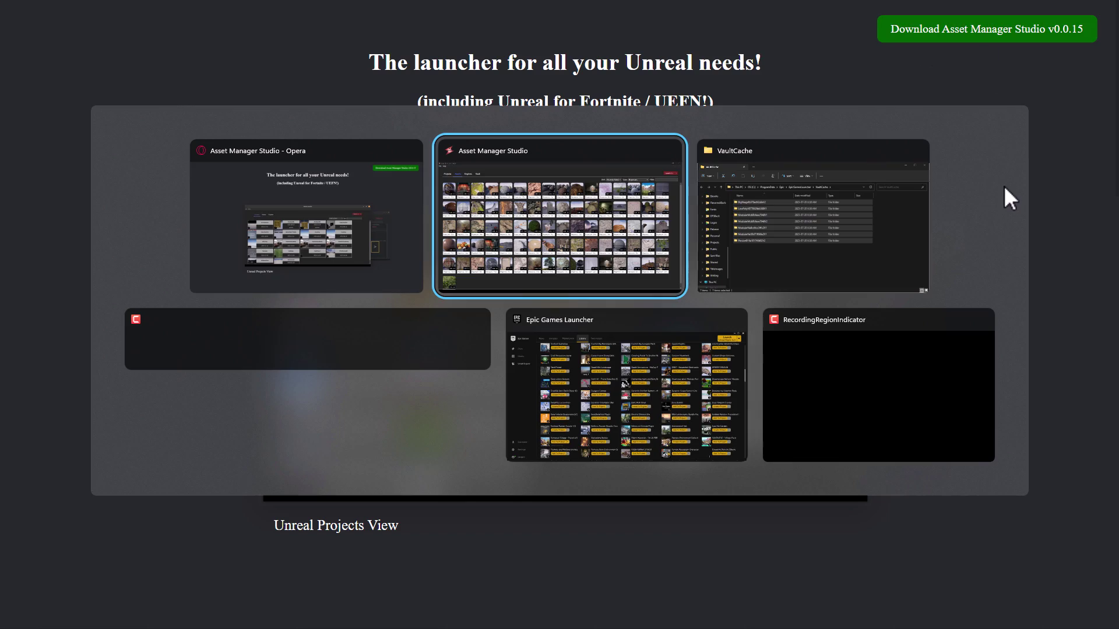
key(alt+Tab)
key(alt+Tab)
key(alt+Tab)
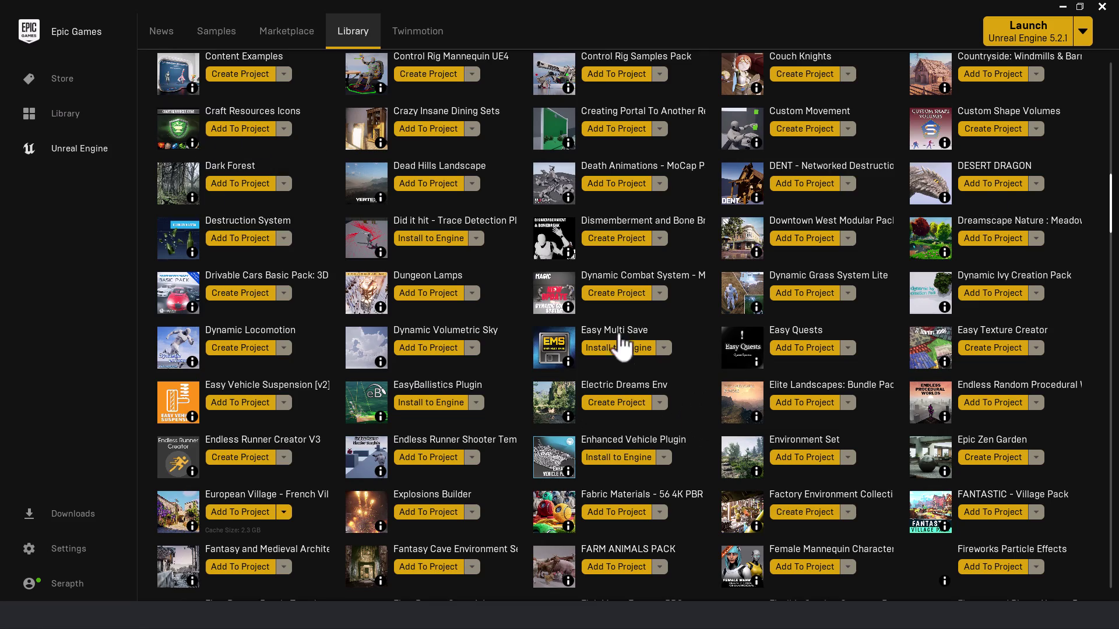
scroll(618, 342, up, 10)
scroll(618, 353, up, 2)
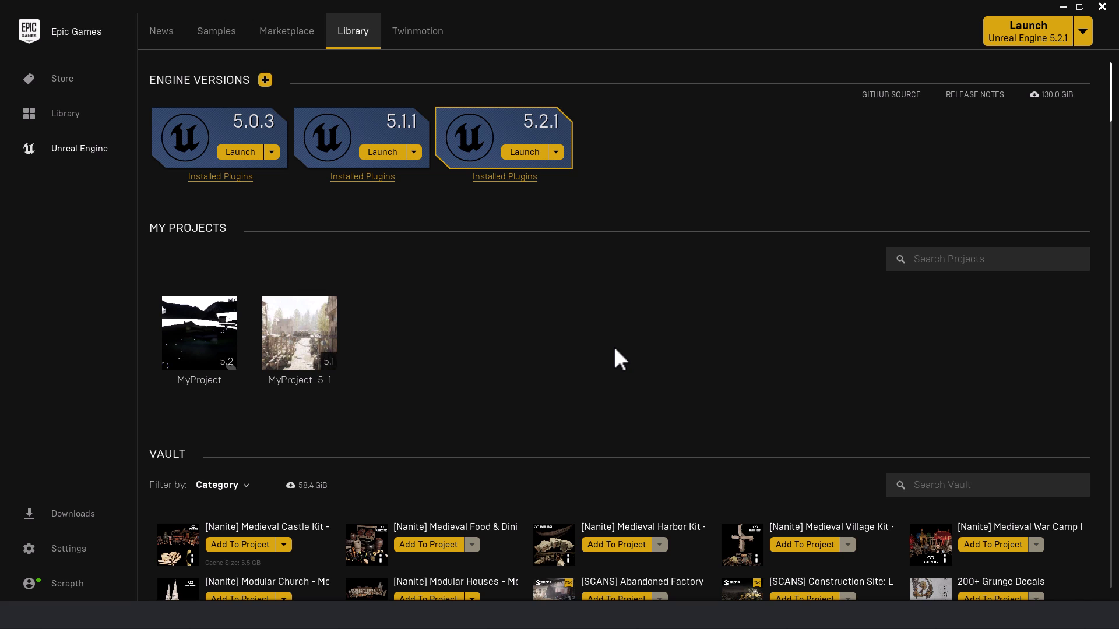
Browse Asset Manager Studio's Projects, Engines and Vault tabs, then return to the Epic launcher.
key(alt+Tab)
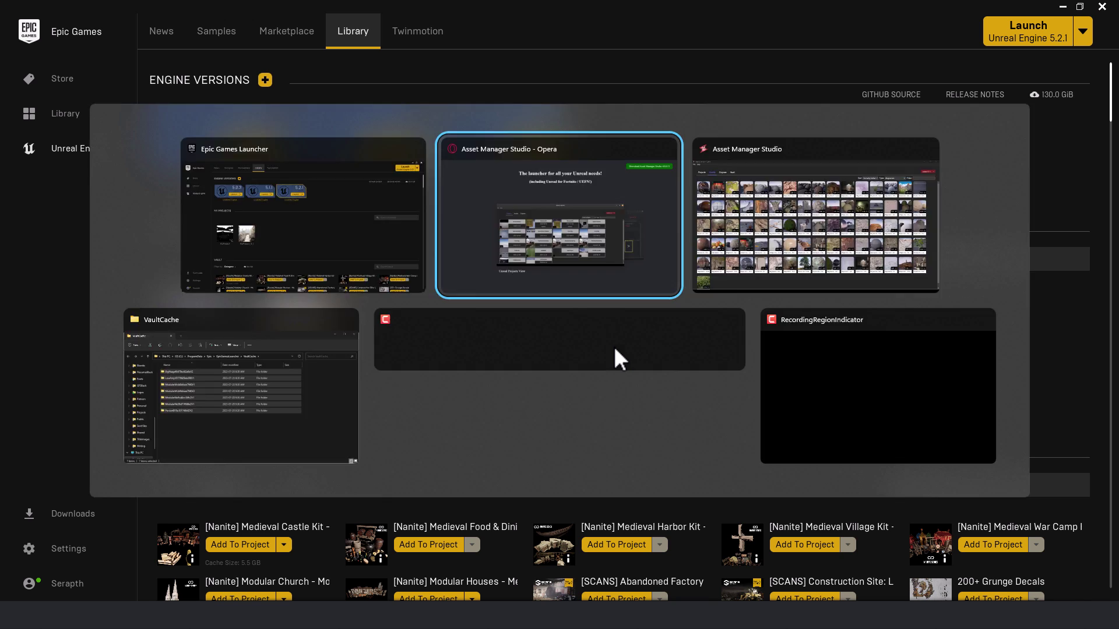
key(alt+Tab)
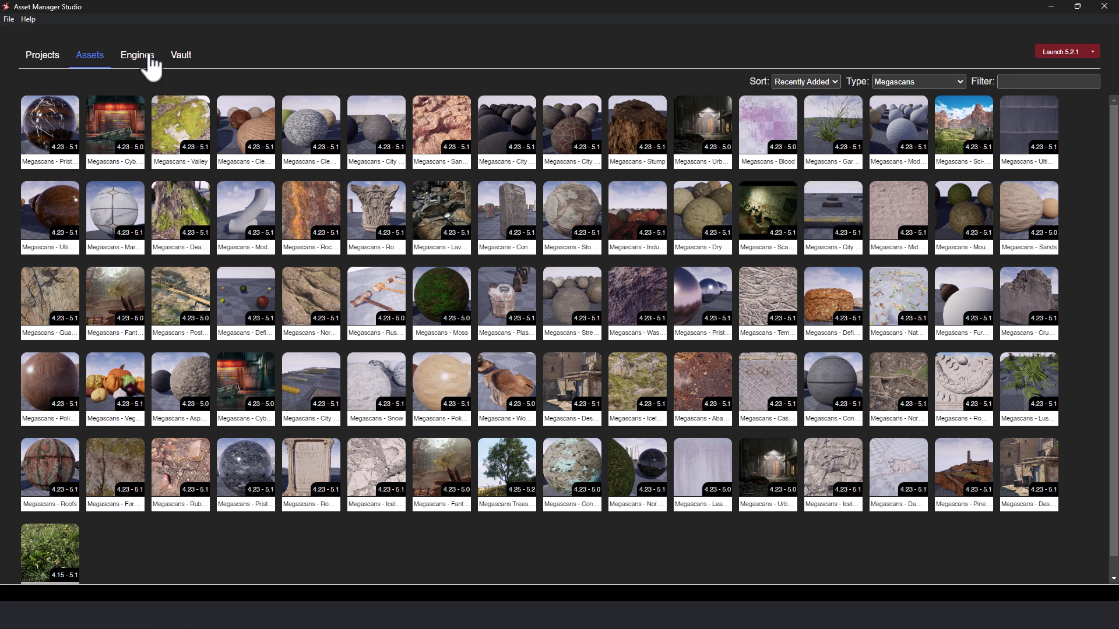
click(39, 57)
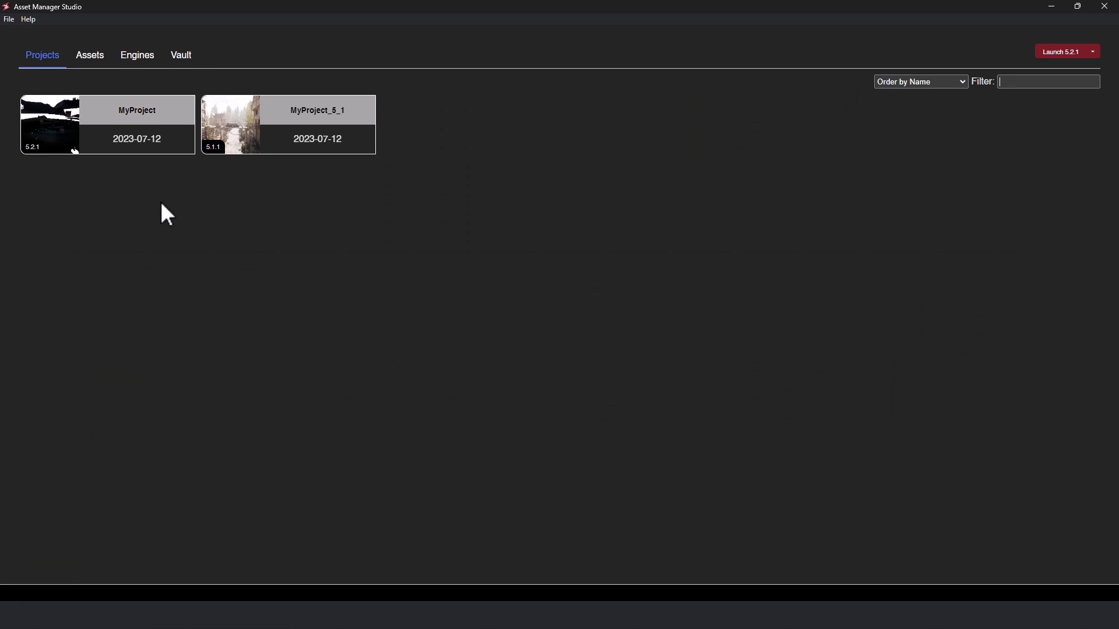
click(148, 62)
click(180, 64)
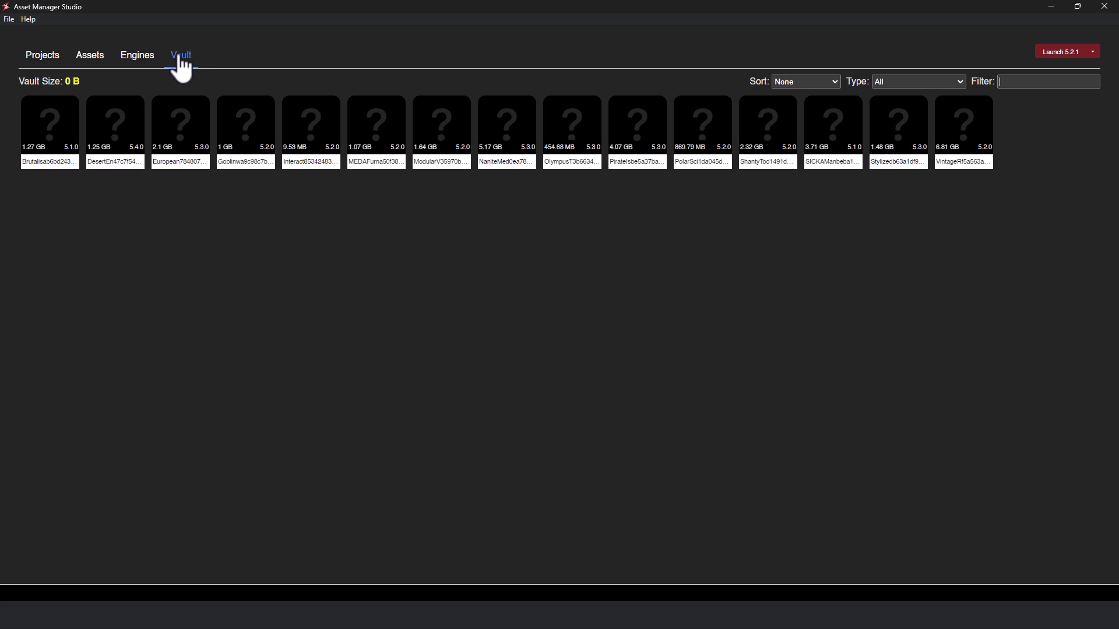
click(54, 58)
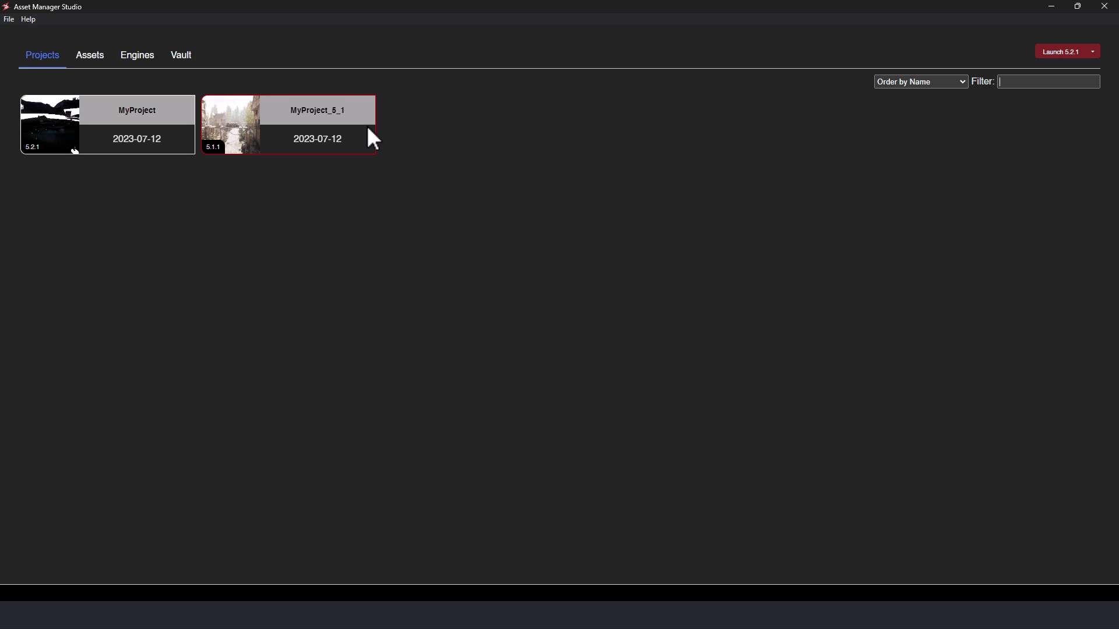
key(alt+Tab)
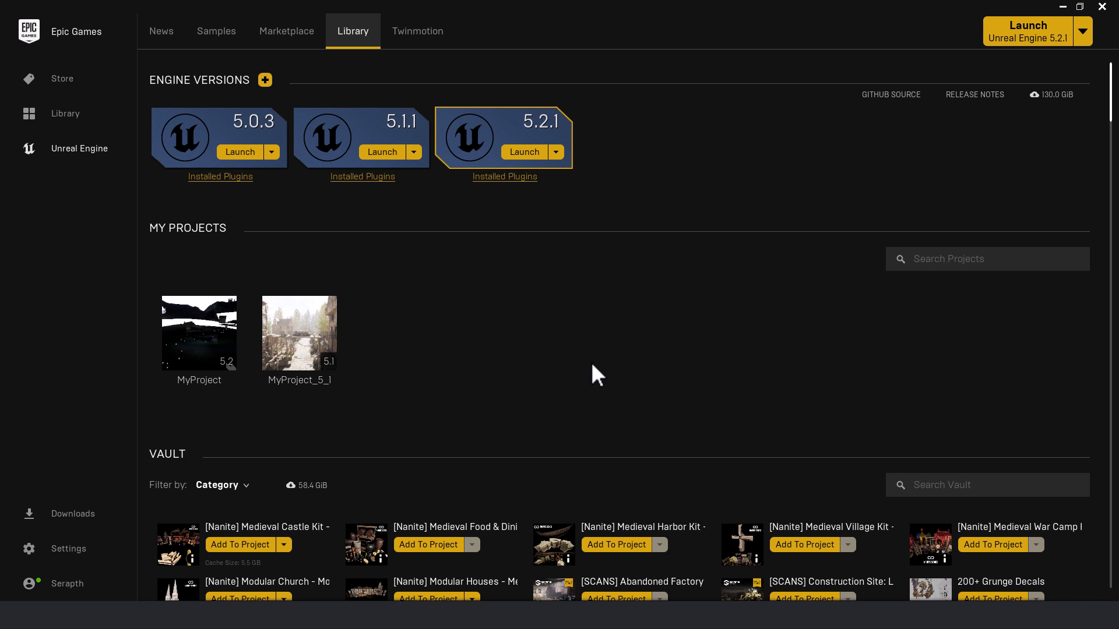
Go back to the GameFromScratch Orbital Market article in Opera and follow its Orbital-Market Home link.
key(alt+Tab)
key(alt+Tab)
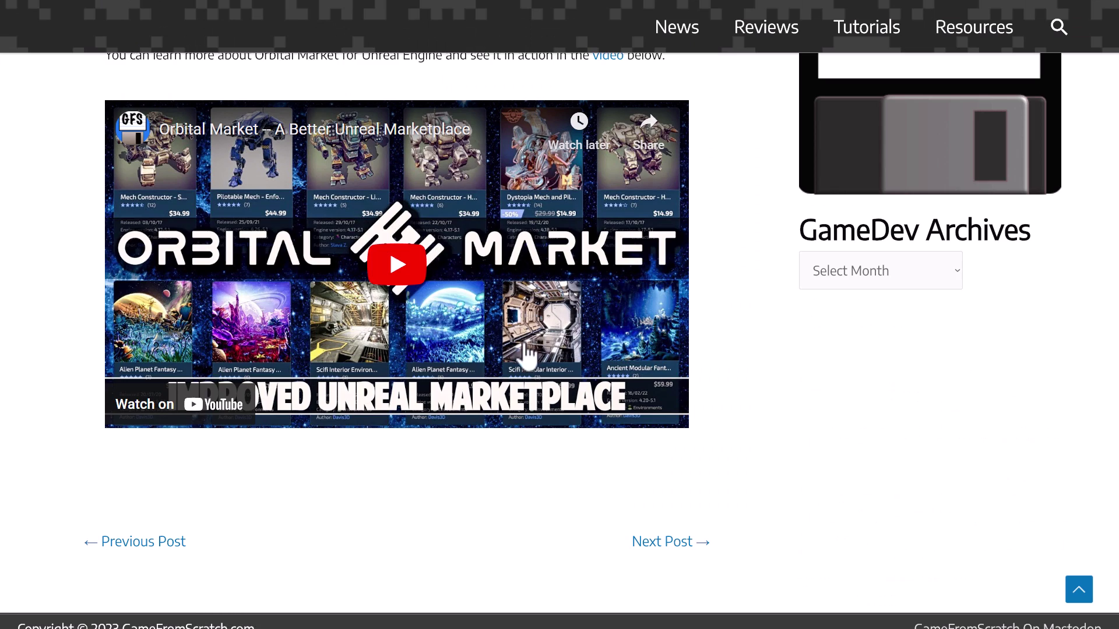
scroll(544, 353, up, 10)
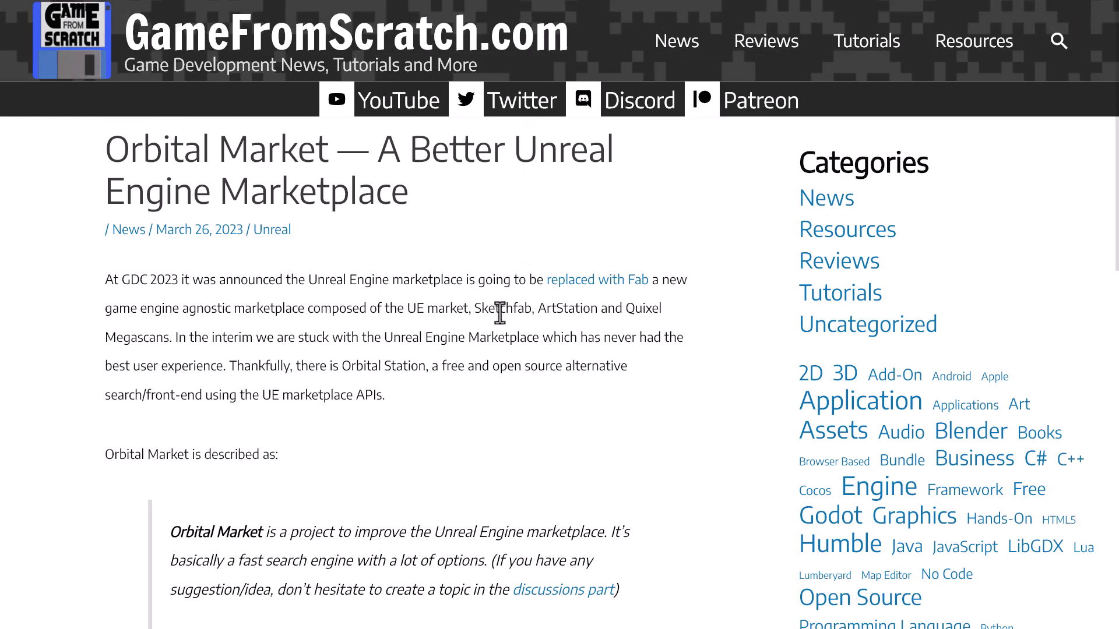
scroll(504, 317, down, 6)
scroll(507, 320, up, 2)
scroll(507, 322, up, 4)
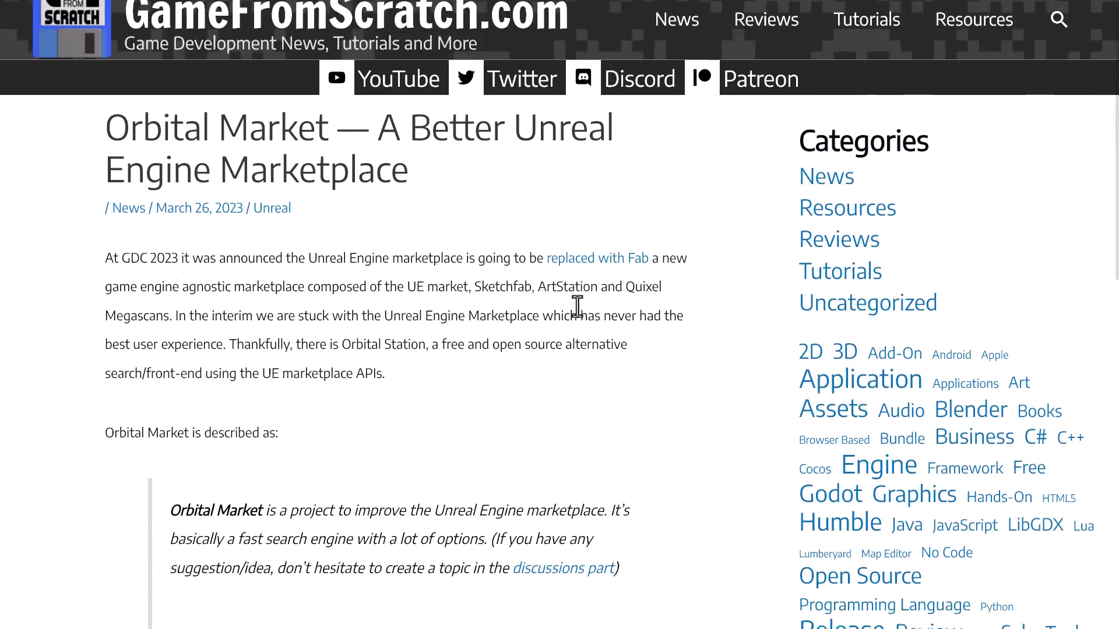
scroll(579, 314, down, 8)
click(154, 284)
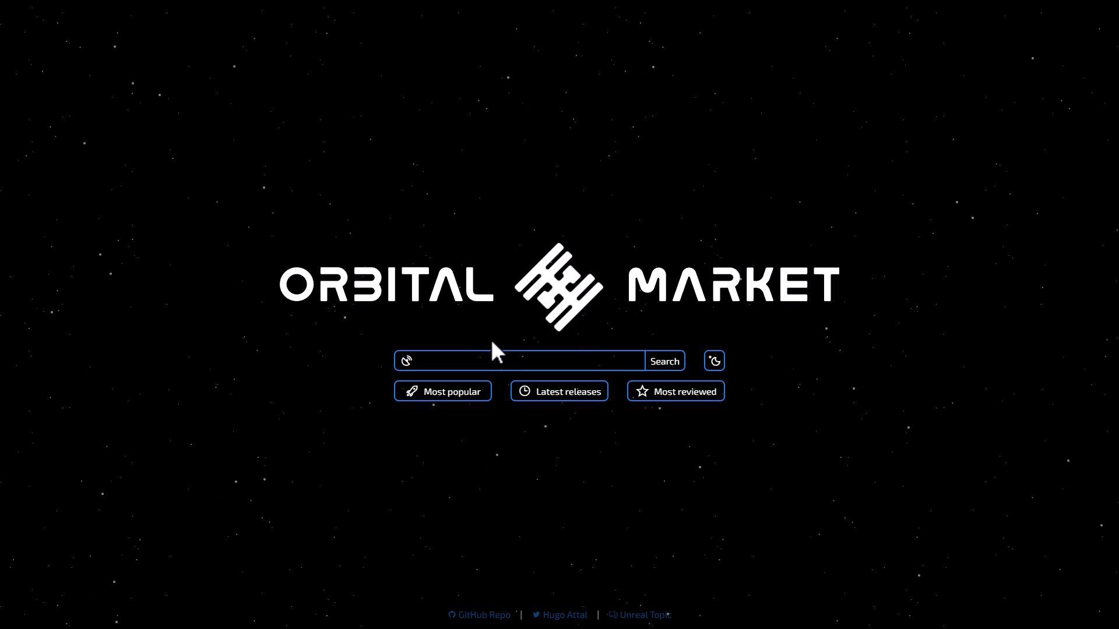
Sort the Orbital Market asset grid by Most popular.
click(468, 390)
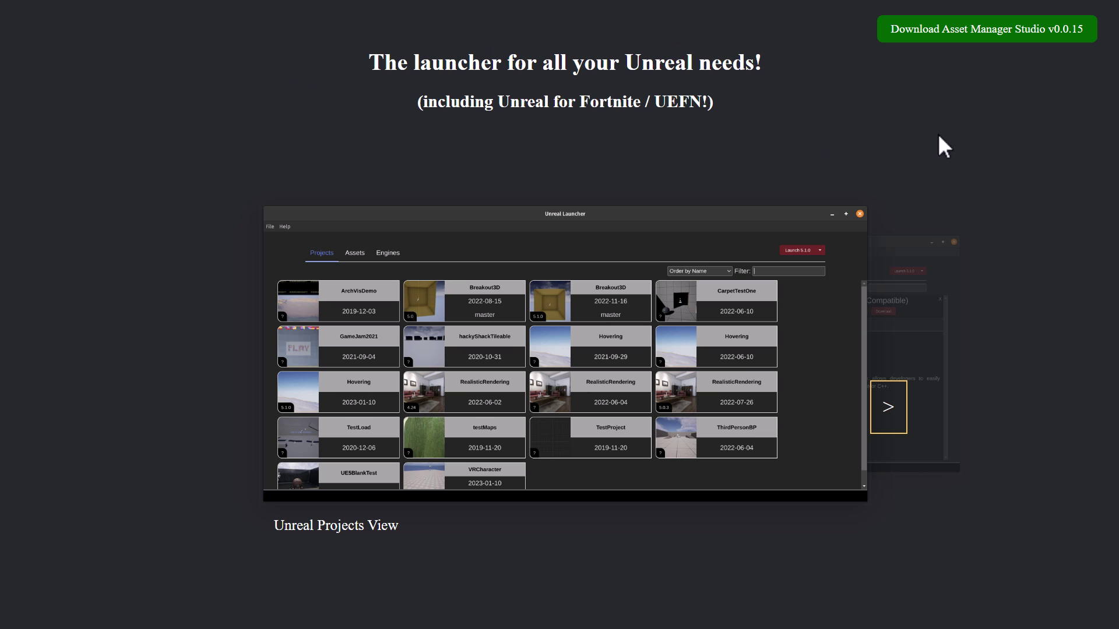
Show the v0.0.15 Windows and Linux downloads and the sample video on the Asset Manager Studio site.
click(991, 36)
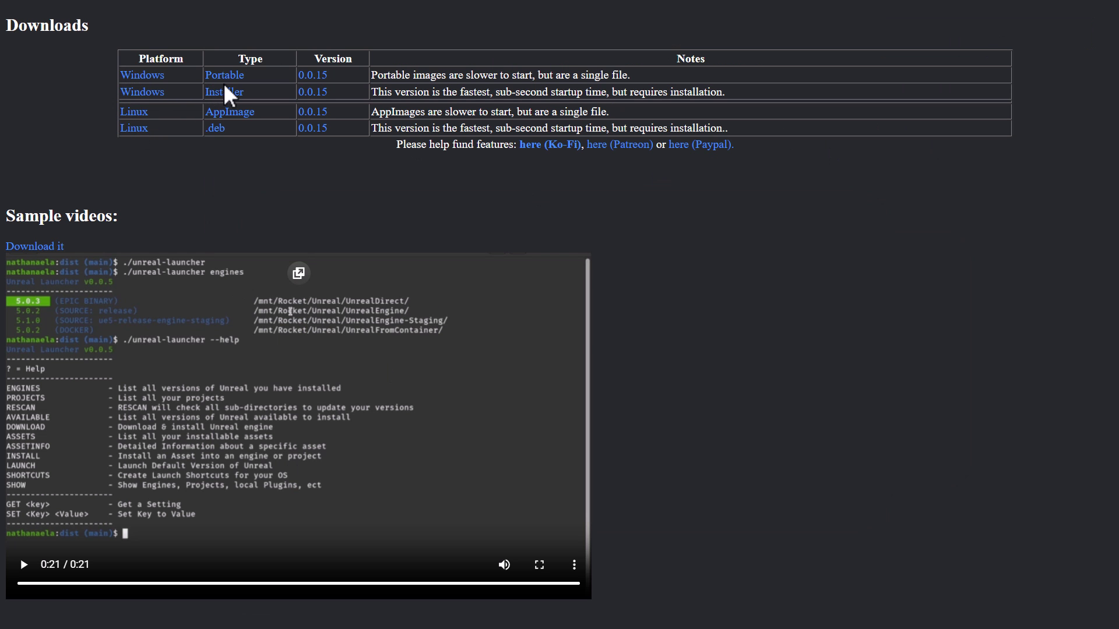